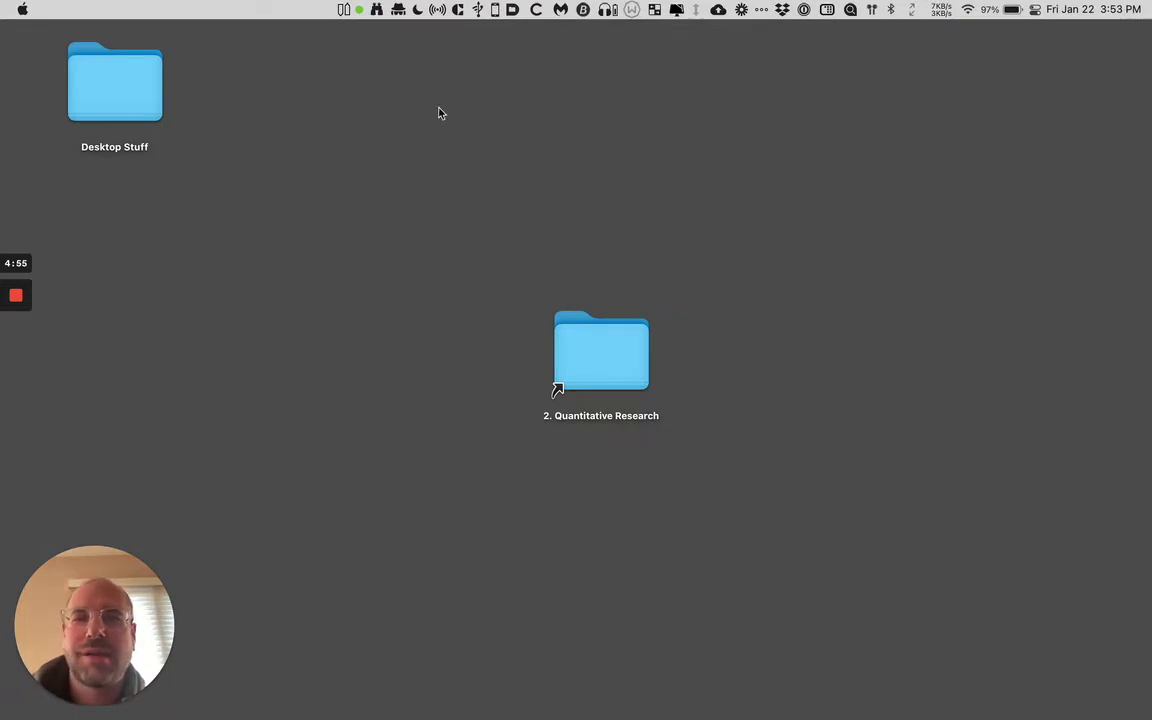
Show the Mac's system overview with its macOS version and hardware details, and close it.
{"action": "left_click", "coordinate": [22, 8]}
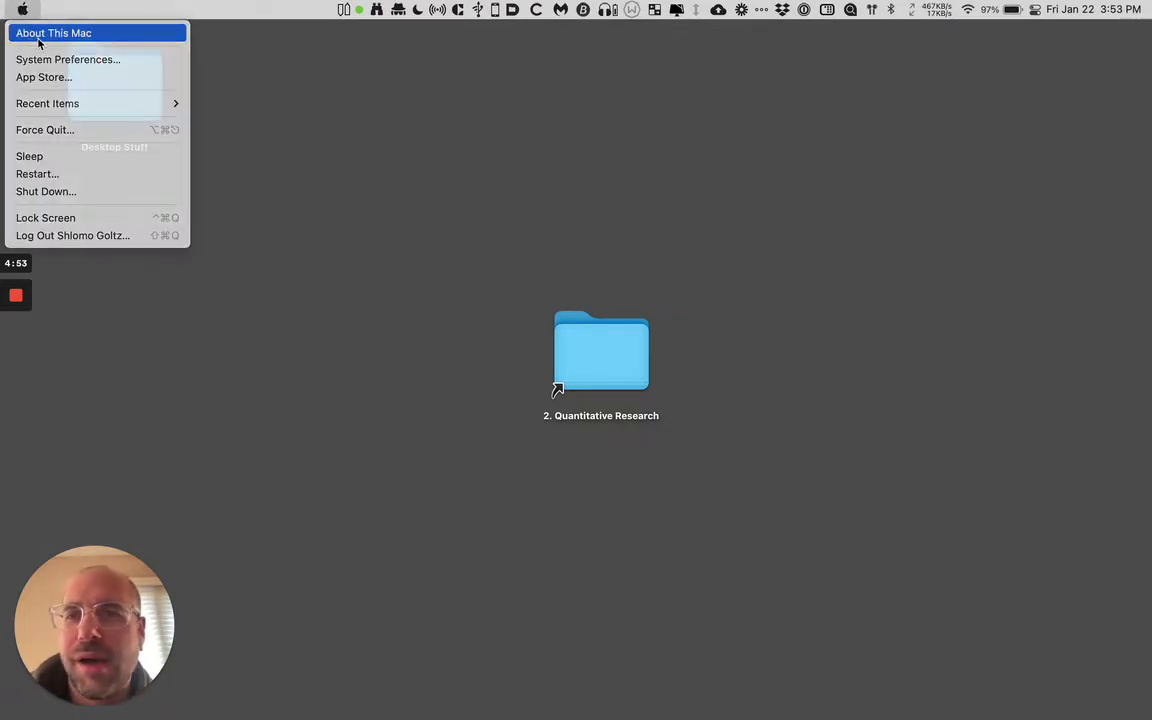
{"action": "left_click", "coordinate": [459, 114]}
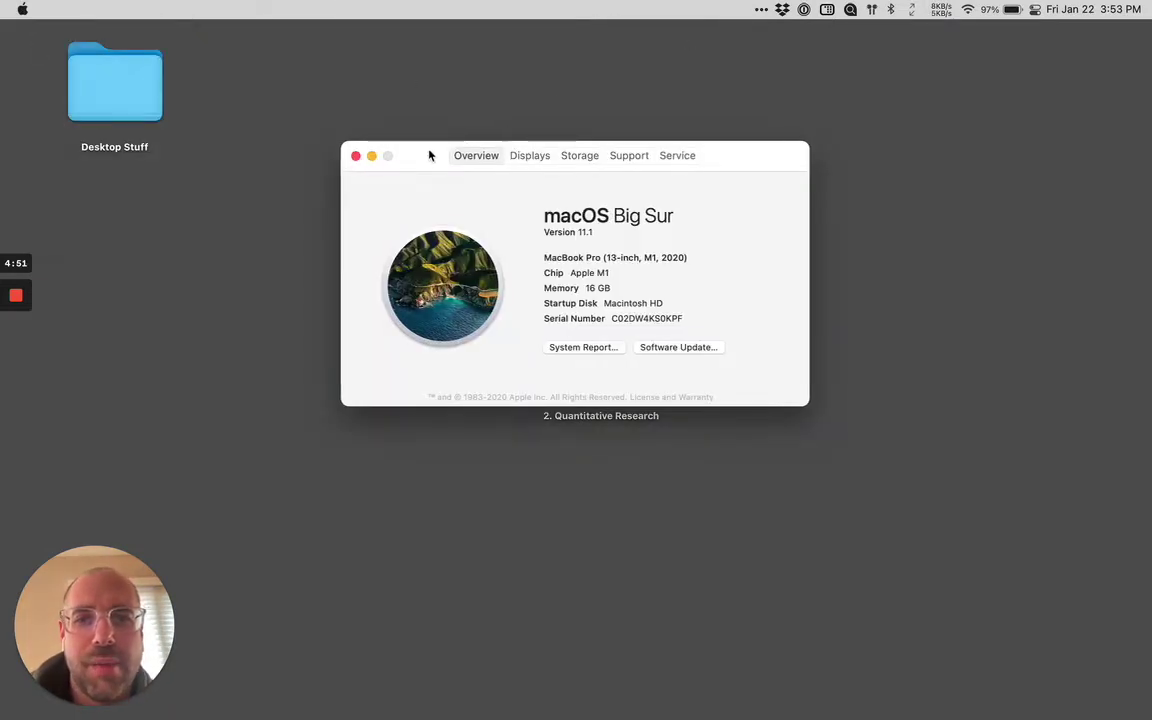
{"action": "left_click_drag", "start_coordinate": [424, 154], "coordinate": [429, 35]}
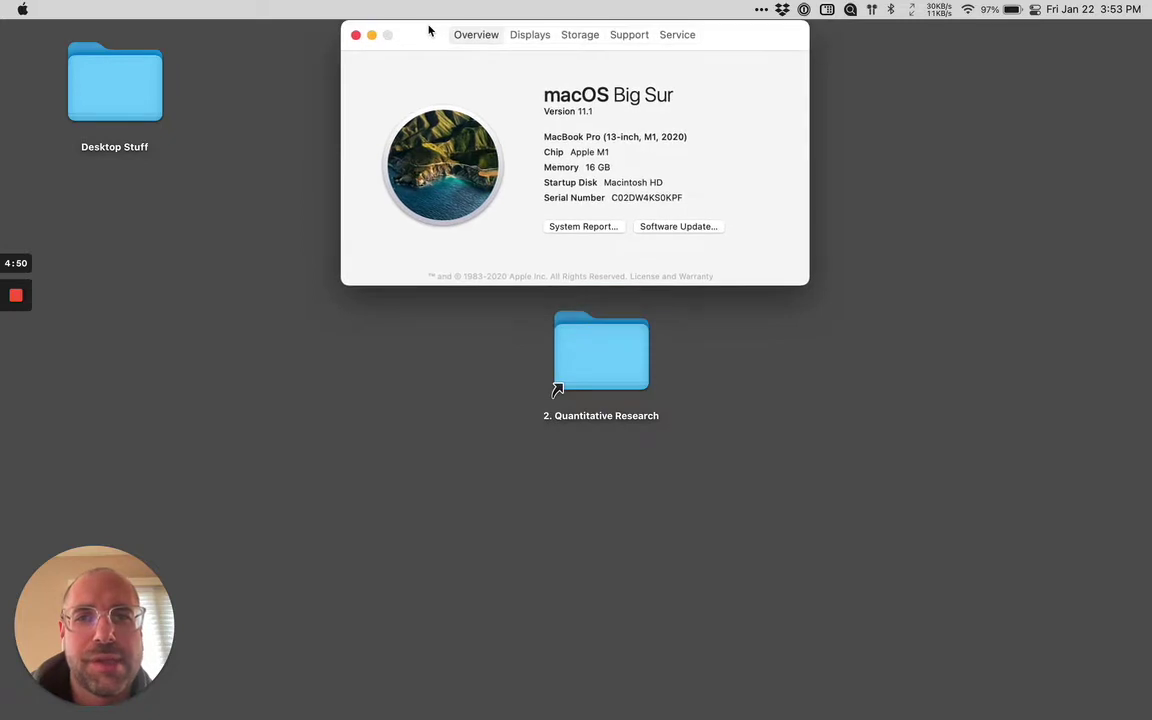
{"action": "left_click", "coordinate": [356, 36]}
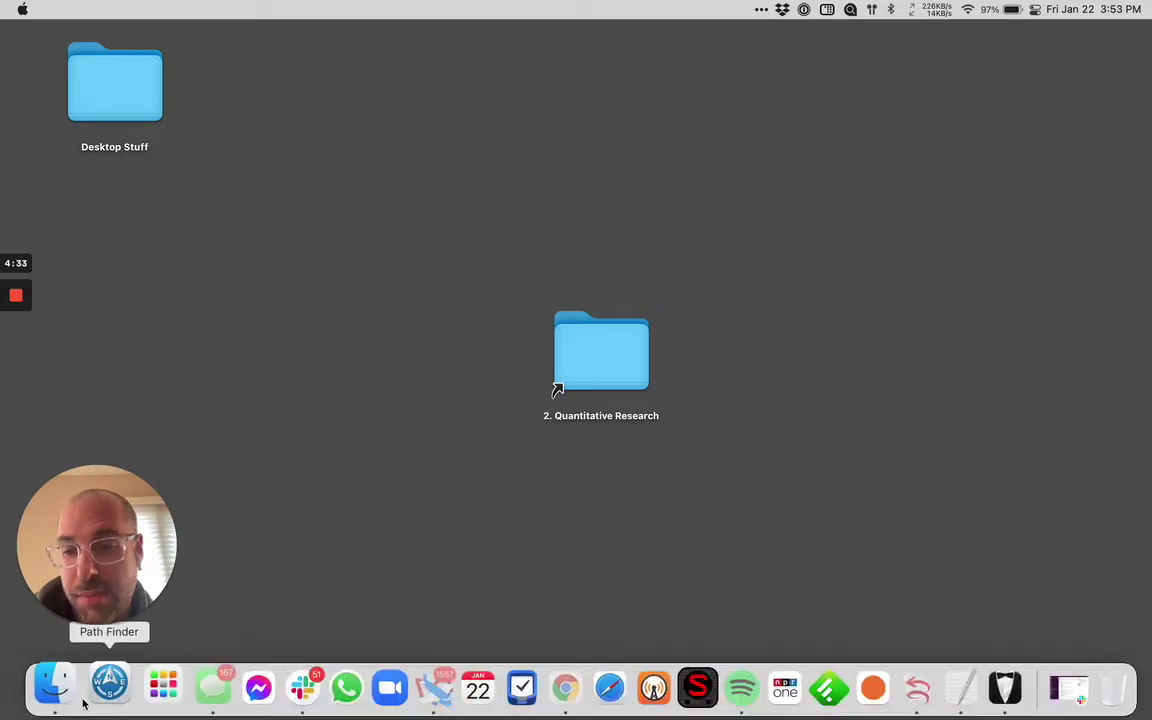
Open the Research, Analysis, Synthesis, Testing, and Reporting folder in a Finder window.
{"action": "left_click", "coordinate": [71, 697]}
{"action": "scroll", "coordinate": [113, 320], "scroll_direction": "down", "scroll_amount": 5}
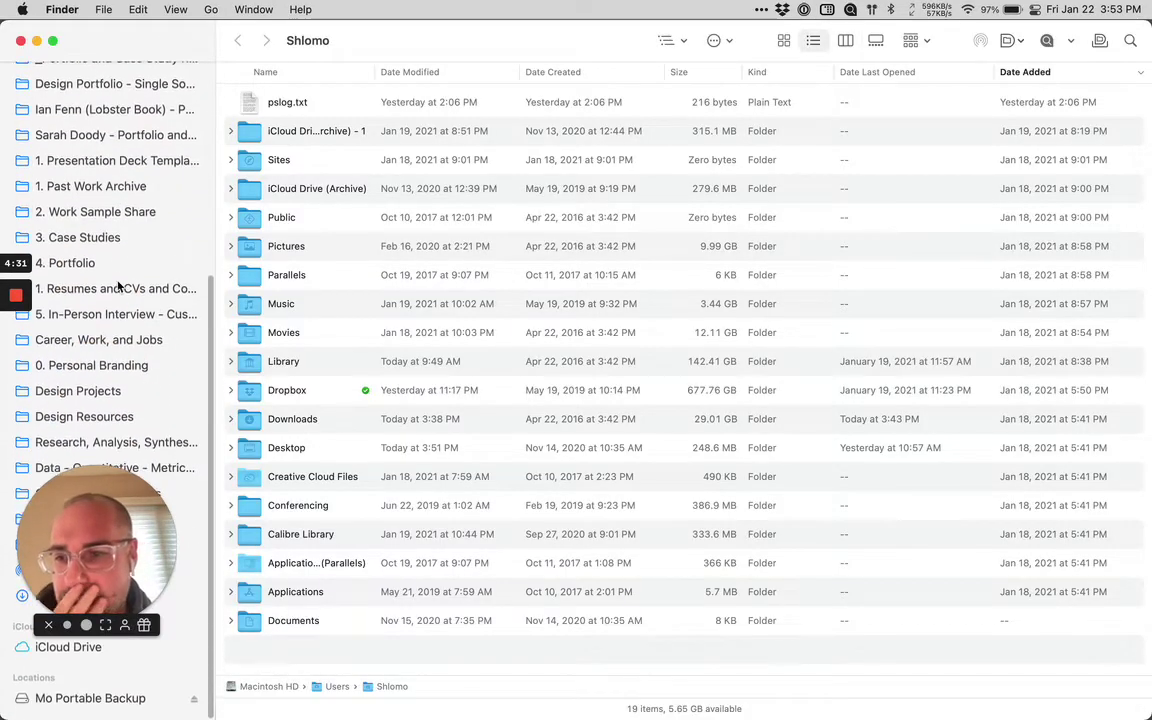
{"action": "left_click", "coordinate": [136, 446]}
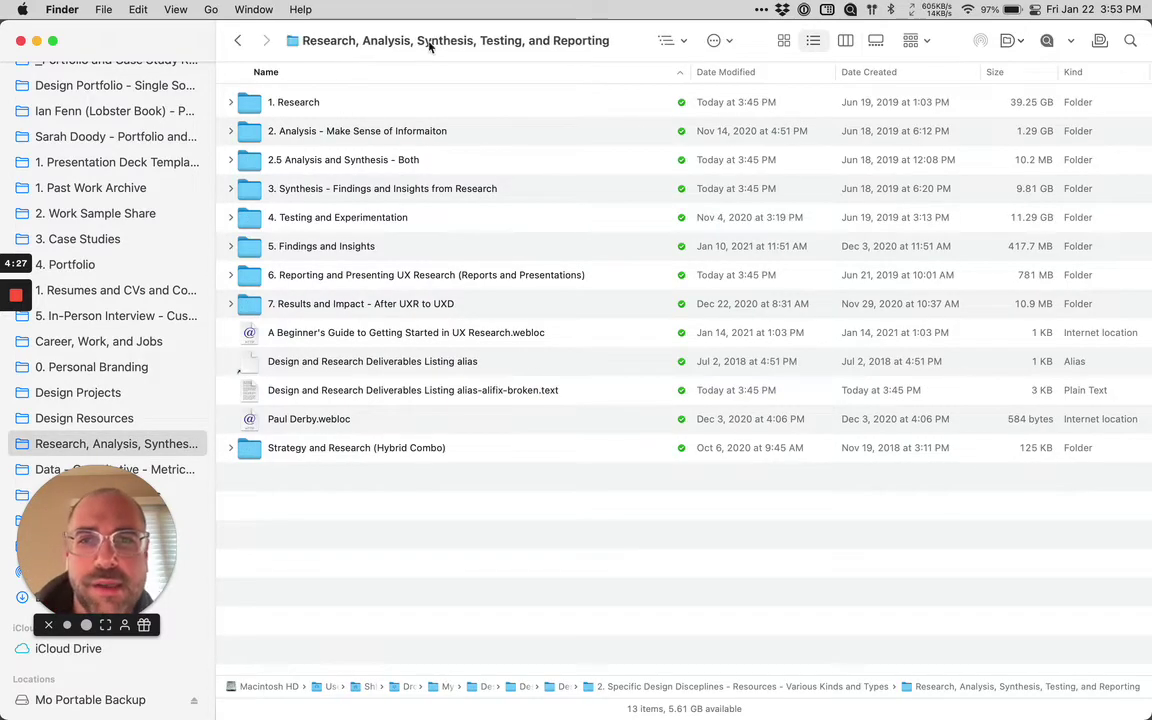
Expand the 1. Research folder and its 2. Topics of Research subfolder in the file list.
{"action": "left_click", "coordinate": [406, 101]}
{"action": "key", "text": "Right"}
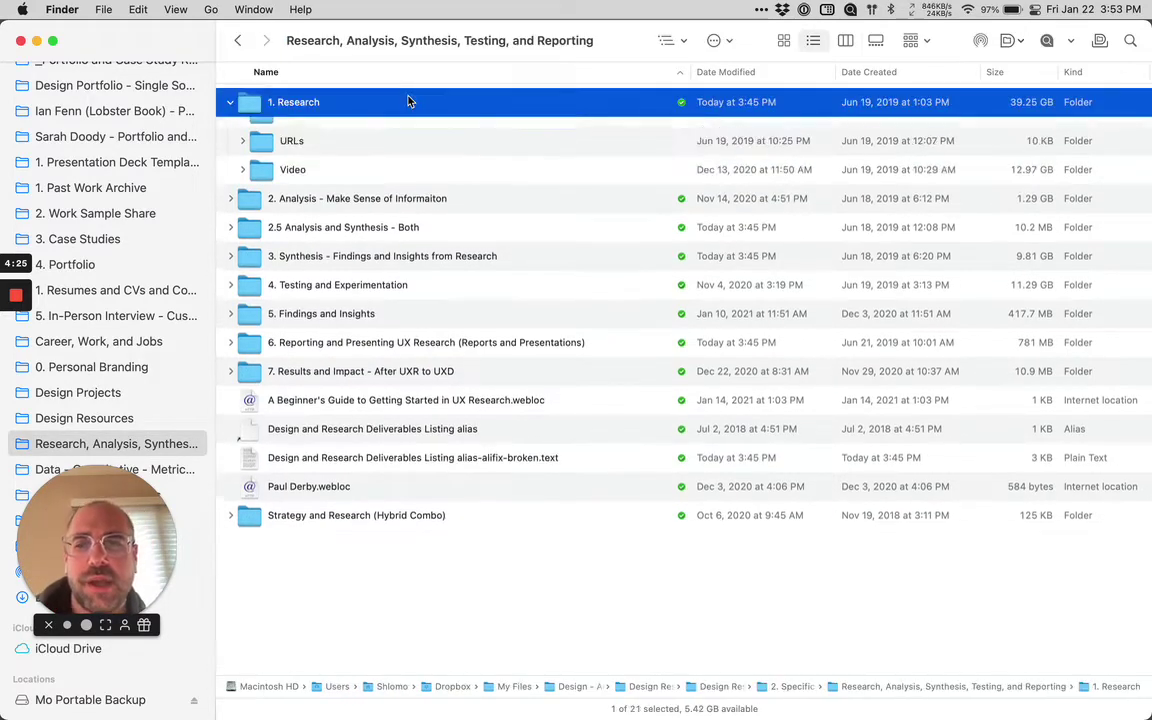
{"action": "key", "text": "Down"}
{"action": "key", "text": "Down"}
{"action": "key", "text": "Down"}
{"action": "key", "text": "Down"}
{"action": "key", "text": "Down"}
{"action": "key", "text": "Down"}
{"action": "key", "text": "Down"}
{"action": "key", "text": "Down"}
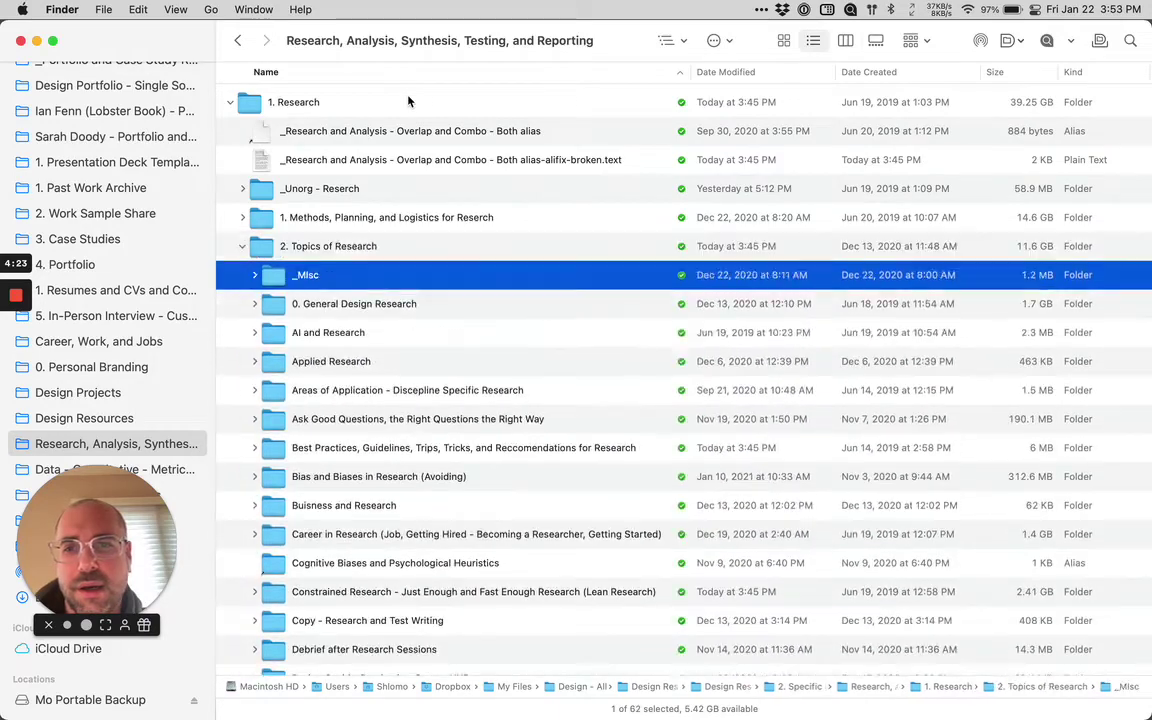
Look through the _Misc and Ask Good Questions, the Right Questions the Right Way subfolders and collapse them again.
{"action": "key", "text": "Right"}
{"action": "key", "text": "Down"}
{"action": "key", "text": "Up"}
{"action": "key", "text": "Left"}
{"action": "key", "text": "Down"}
{"action": "key", "text": "Down"}
{"action": "key", "text": "Down"}
{"action": "key", "text": "Right"}
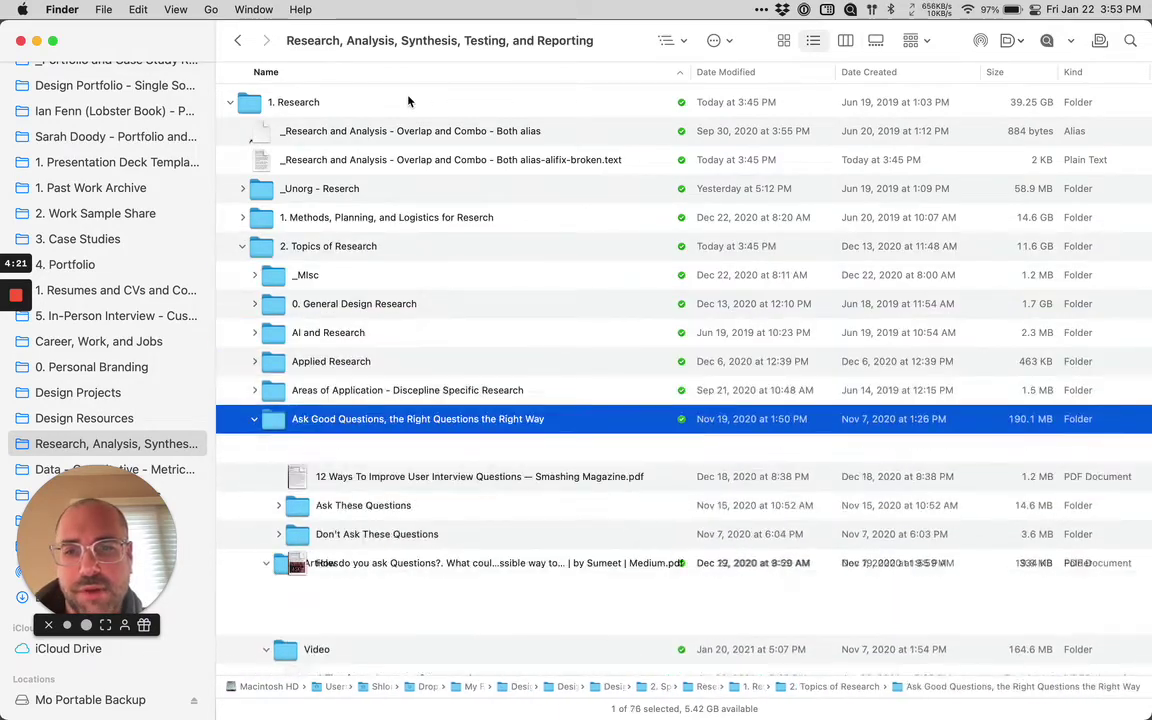
{"action": "key", "text": "Down"}
{"action": "key", "text": "Down"}
{"action": "key", "text": "Down"}
{"action": "key", "text": "Right"}
{"action": "key", "text": "Left"}
{"action": "key", "text": "Up"}
{"action": "key", "text": "Up"}
{"action": "key", "text": "Left"}
{"action": "key", "text": "Up"}
{"action": "key", "text": "Left"}
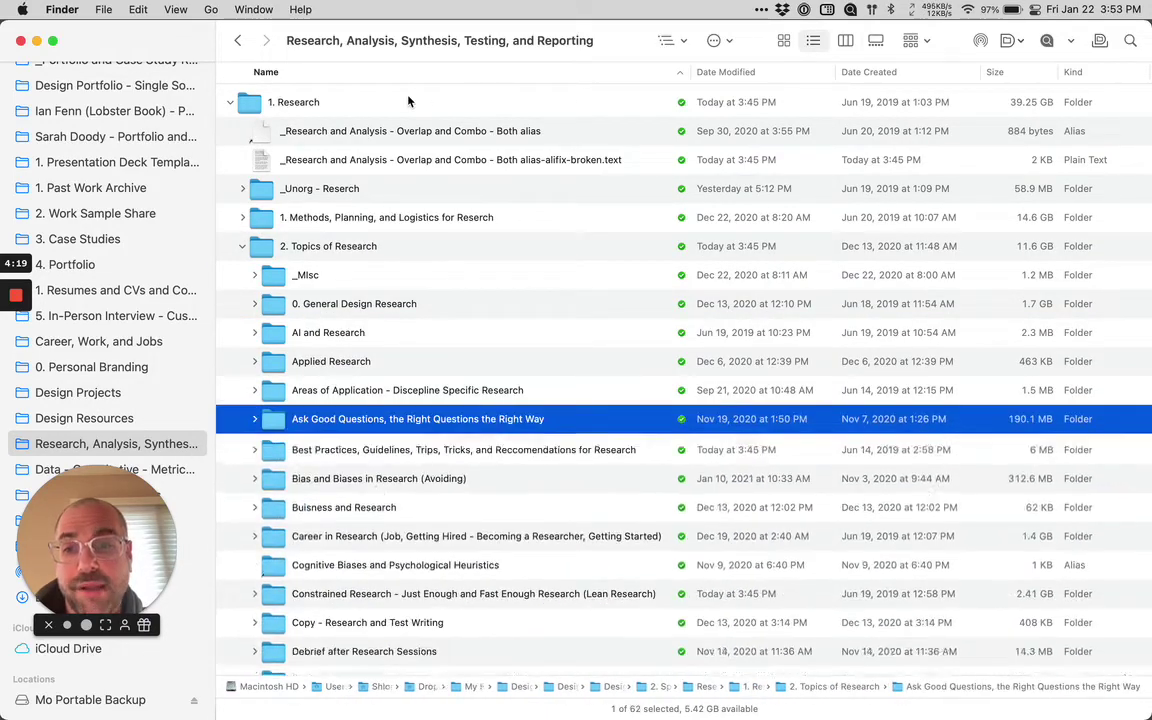
Collapse the 2. Topics of Research subfolder and its parent folder 1. Research.
{"action": "key", "text": "Up"}
{"action": "key", "text": "Up"}
{"action": "key", "text": "Up"}
{"action": "key", "text": "Up"}
{"action": "key", "text": "Up"}
{"action": "key", "text": "Up"}
{"action": "key", "text": "Left"}
{"action": "key", "text": "Up"}
{"action": "key", "text": "Up"}
{"action": "key", "text": "Up"}
{"action": "key", "text": "Up"}
{"action": "key", "text": "Up"}
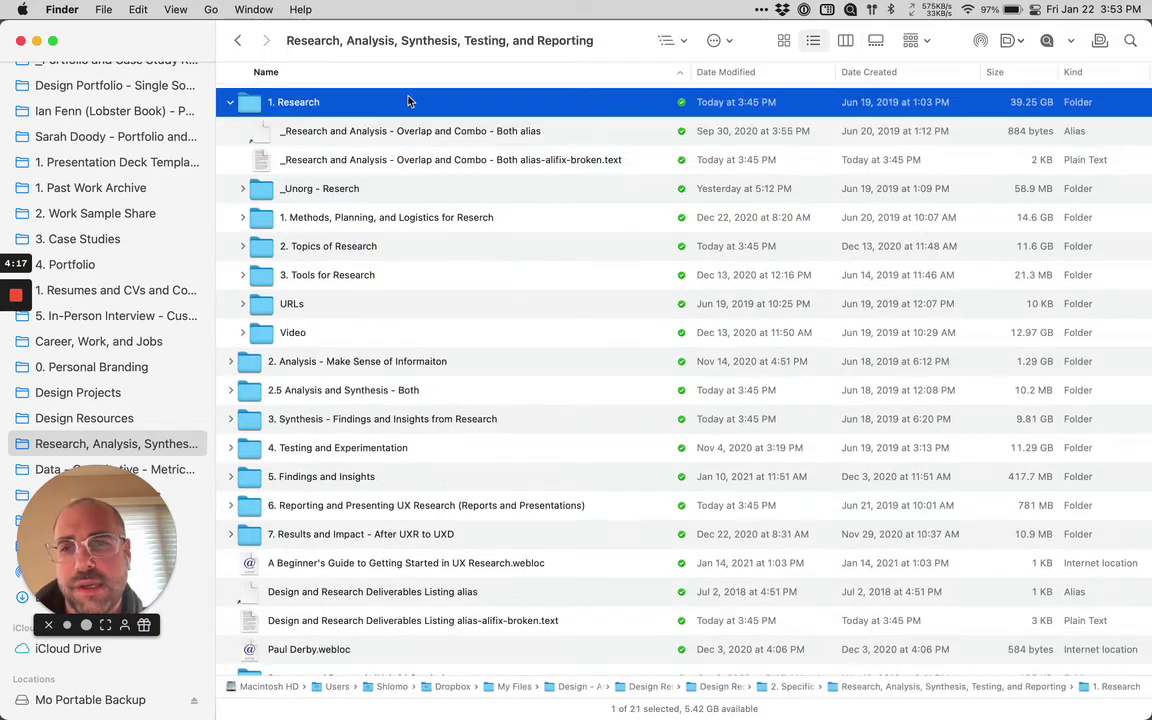
{"action": "key", "text": "Left"}
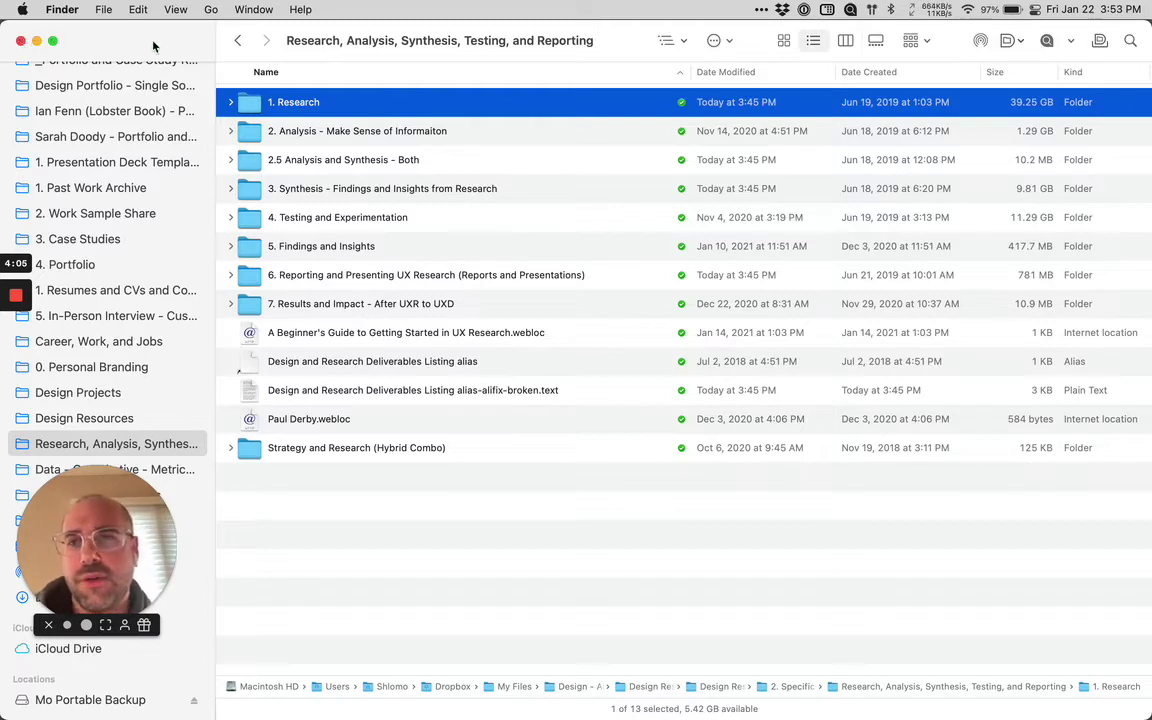
Create an alias of the Research, Analysis, Synthesis, Testing, and Reporting folder on the desktop.
{"action": "mouse_move", "coordinate": [291, 46]}
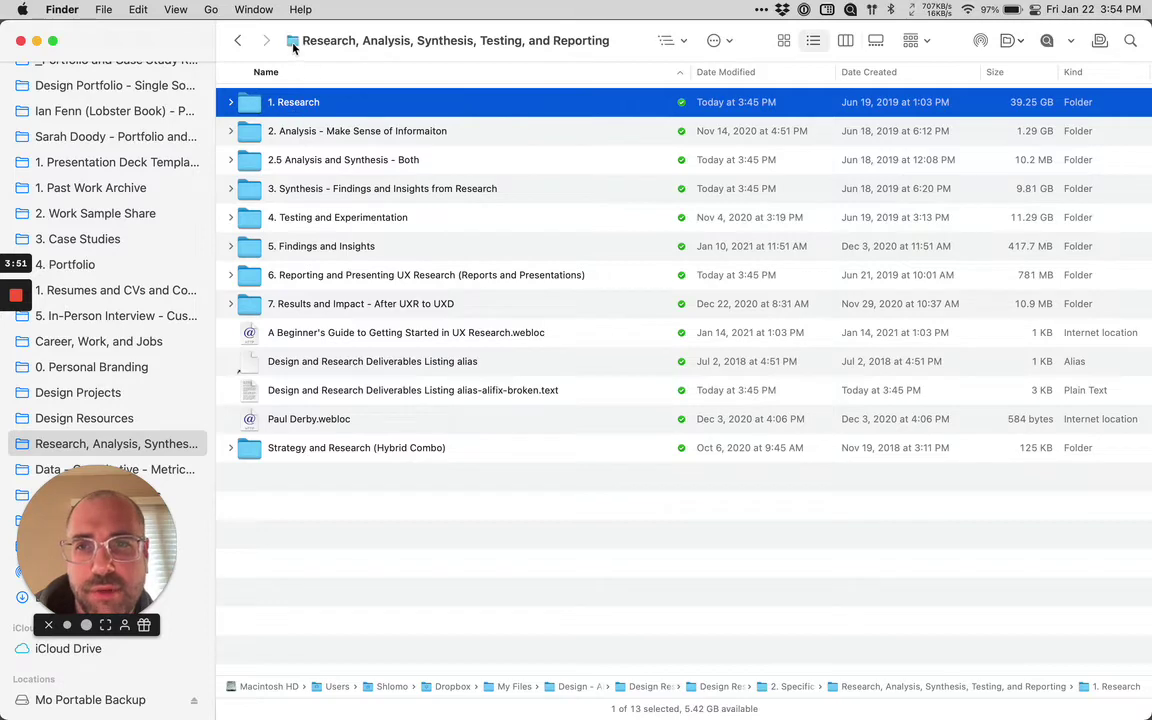
{"action": "left_click_drag", "start_coordinate": [293, 47], "coordinate": [802, 183]}
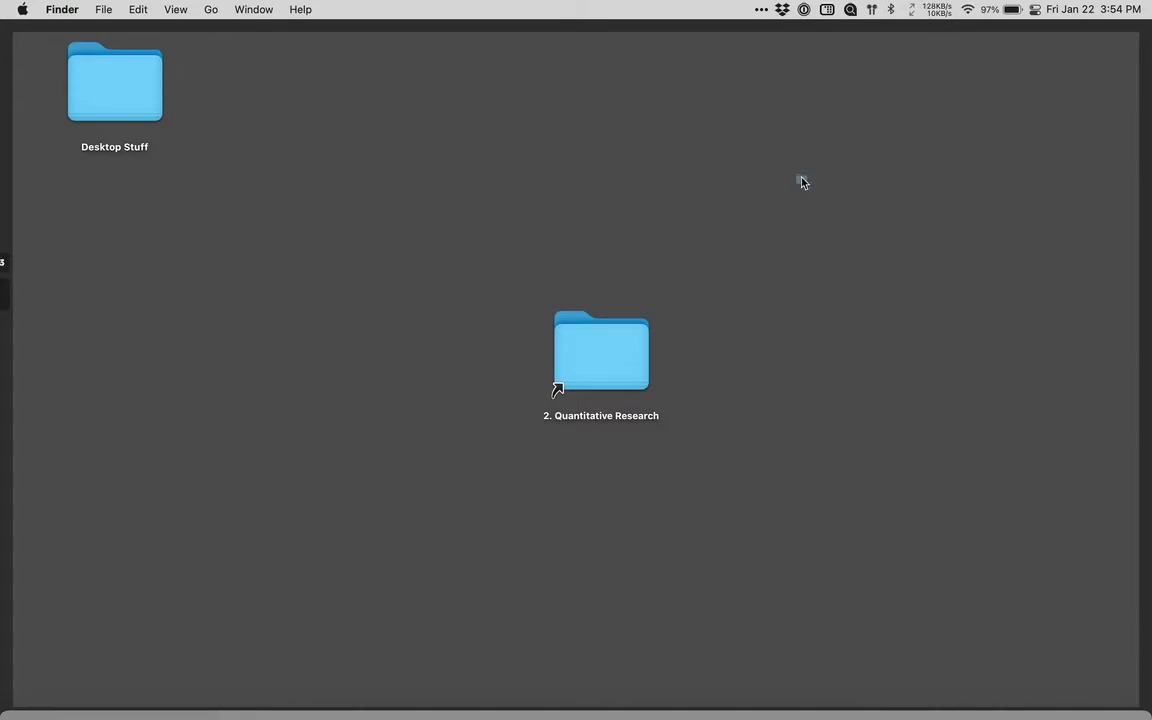
{"action": "left_click_drag", "start_coordinate": [802, 183], "coordinate": [761, 143]}
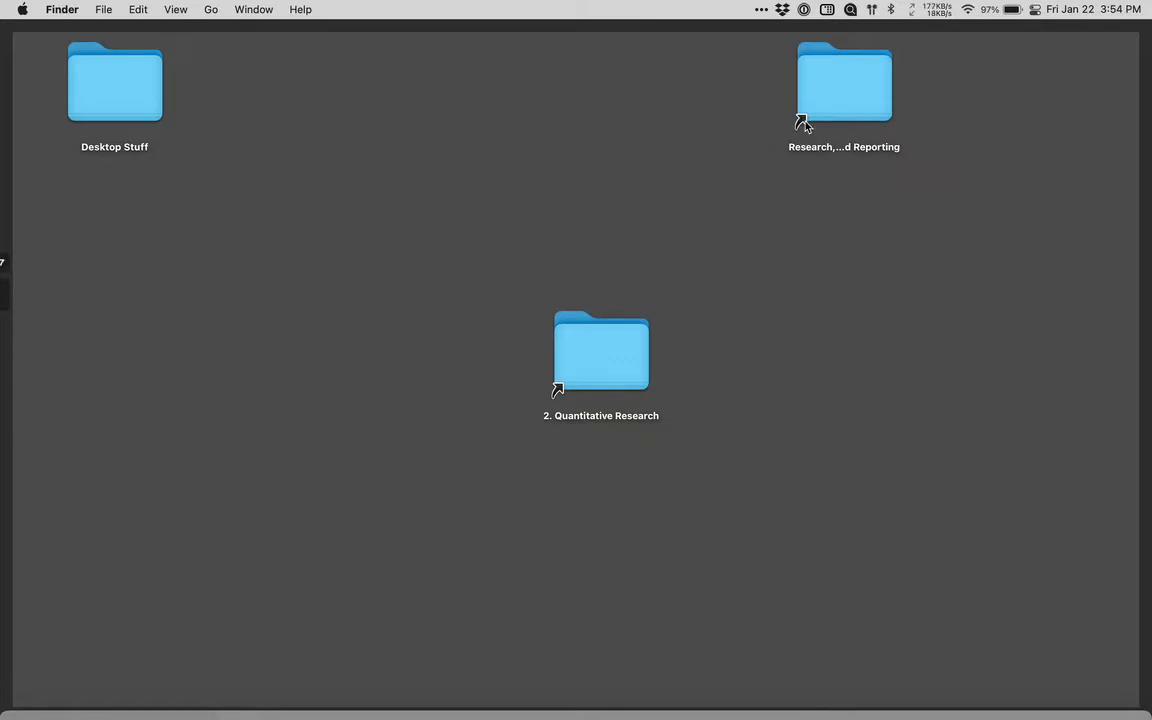
{"action": "left_click_drag", "start_coordinate": [828, 99], "coordinate": [892, 216]}
Test the new desktop alias by opening its folder, and close the folder window.
{"action": "double_click", "coordinate": [849, 227]}
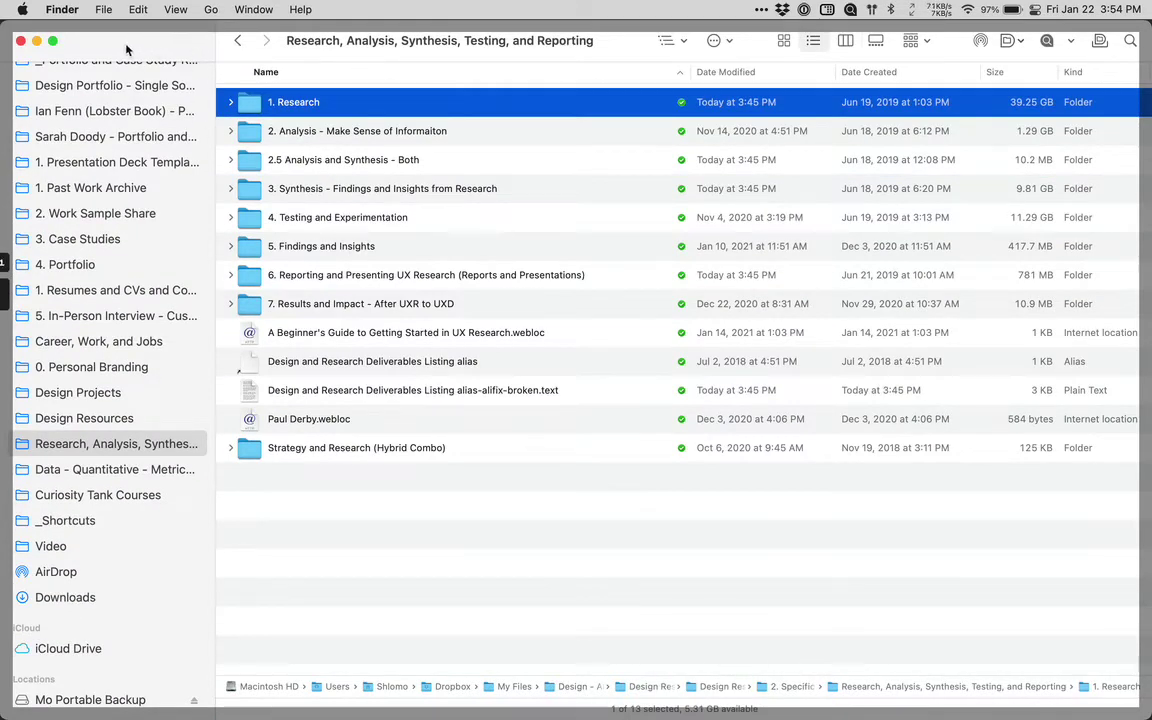
{"action": "left_click_drag", "start_coordinate": [127, 48], "coordinate": [182, 60]}
{"action": "left_click", "coordinate": [76, 51]}
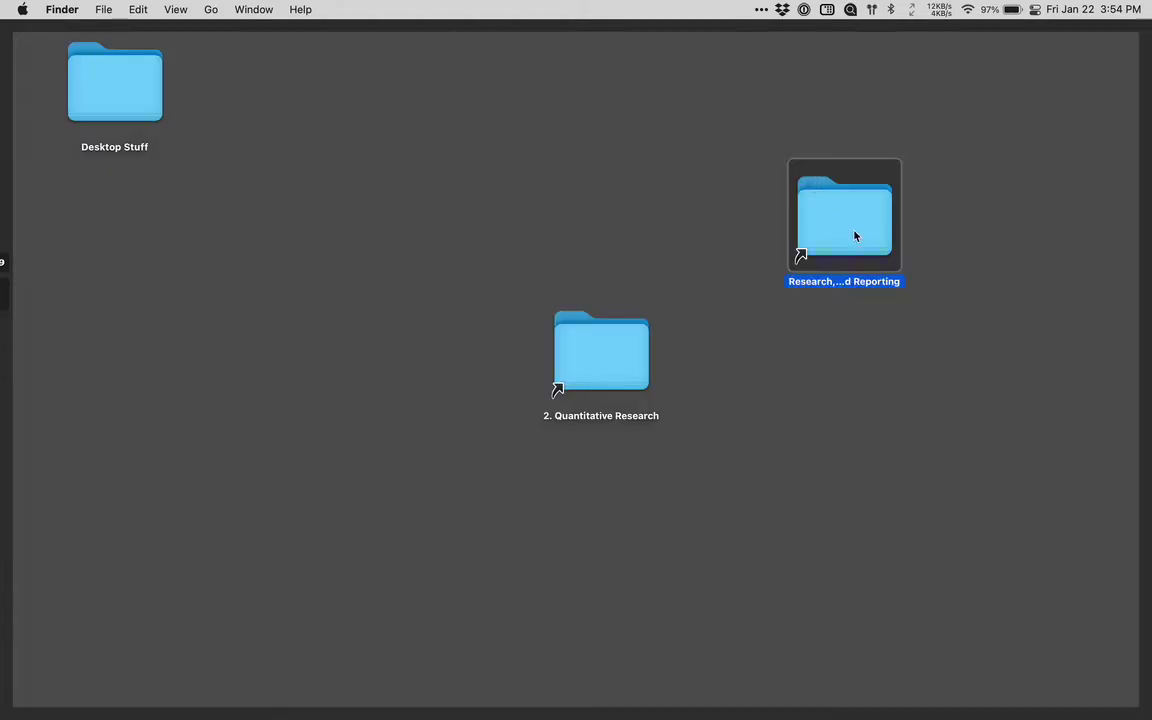
Move the Research, Analysis, Synthesis, Testing, and Reporting alias on the desktop to the trash.
{"action": "left_click_drag", "start_coordinate": [855, 236], "coordinate": [939, 220]}
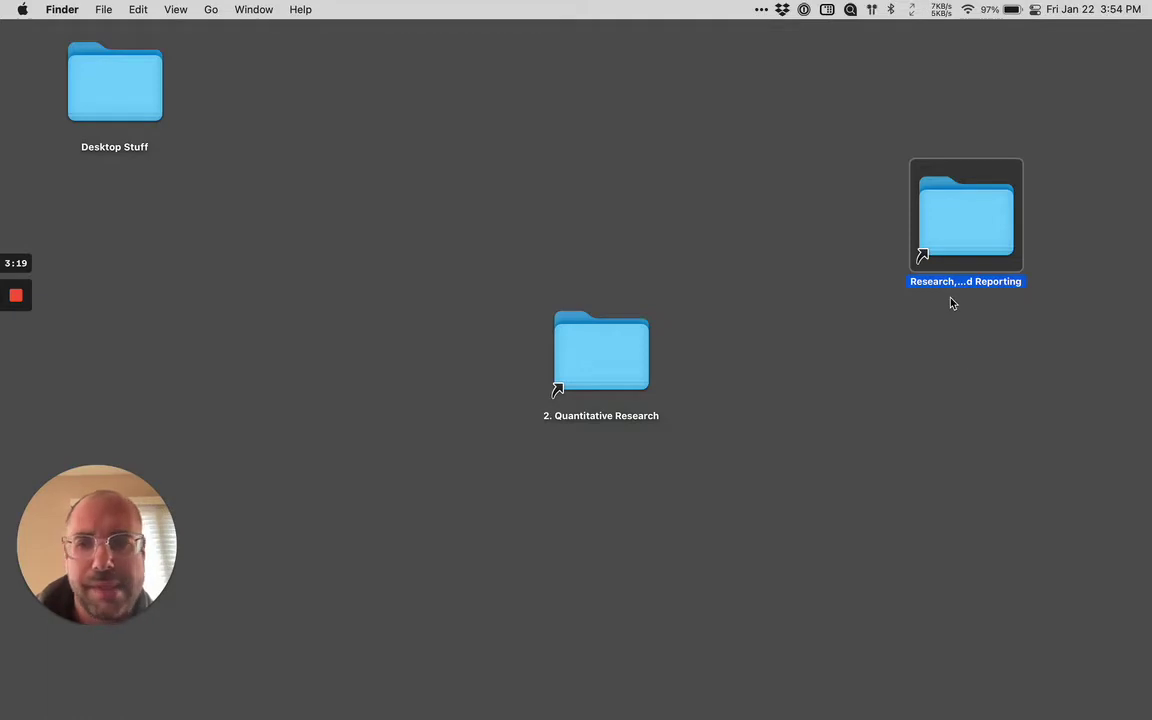
{"action": "left_click_drag", "start_coordinate": [130, 504], "coordinate": [166, 531]}
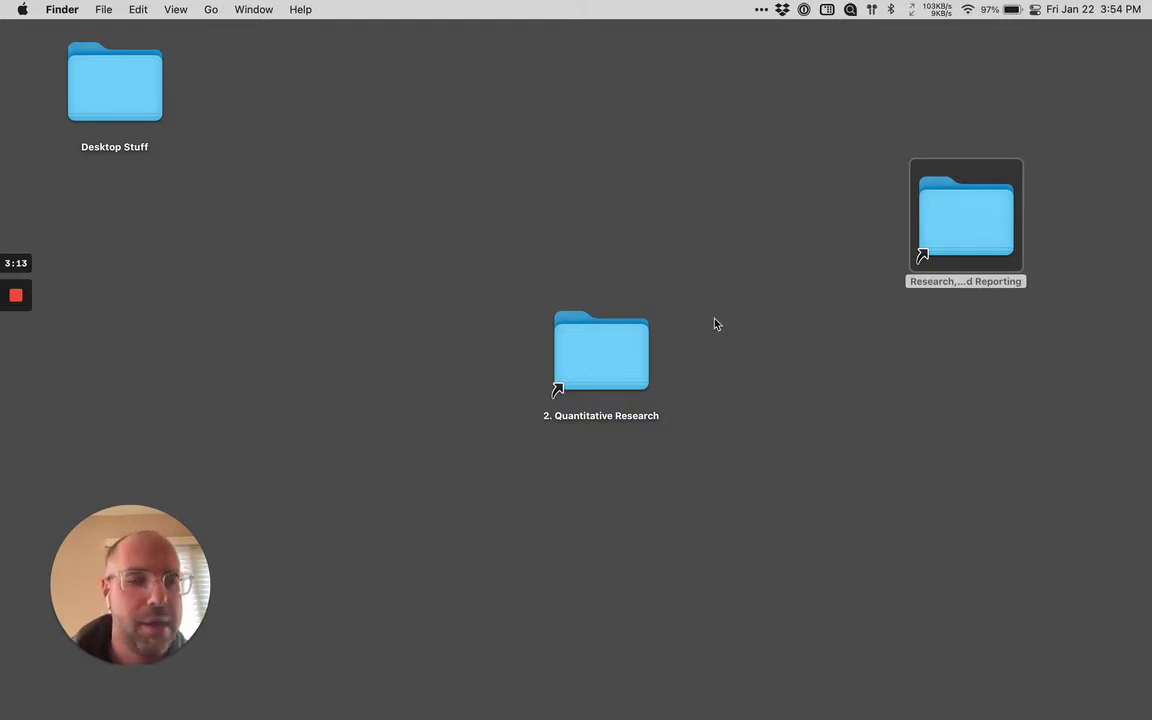
{"action": "left_click", "coordinate": [900, 229]}
{"action": "left_click", "coordinate": [941, 224]}
{"action": "key", "text": "super+BackSpace"}
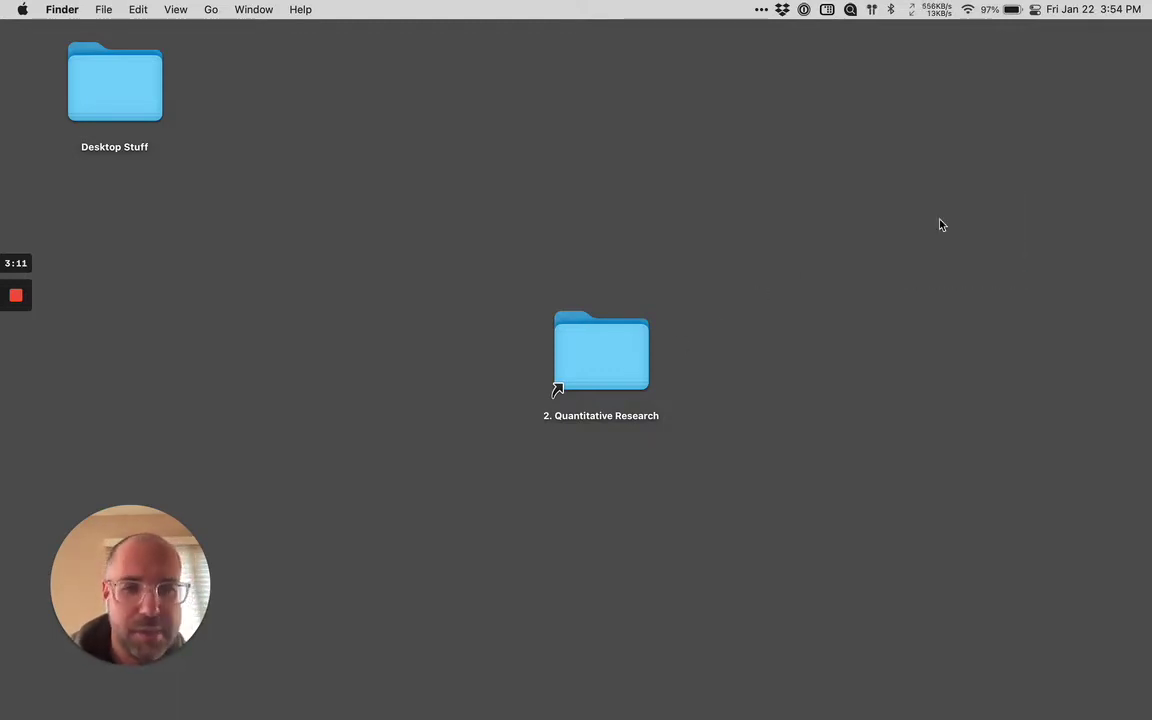
Open the 2. Quantitative Research alias and try to open the Data Visualization / Infographics (Graphic Design) alias inside it.
{"action": "double_click", "coordinate": [564, 364]}
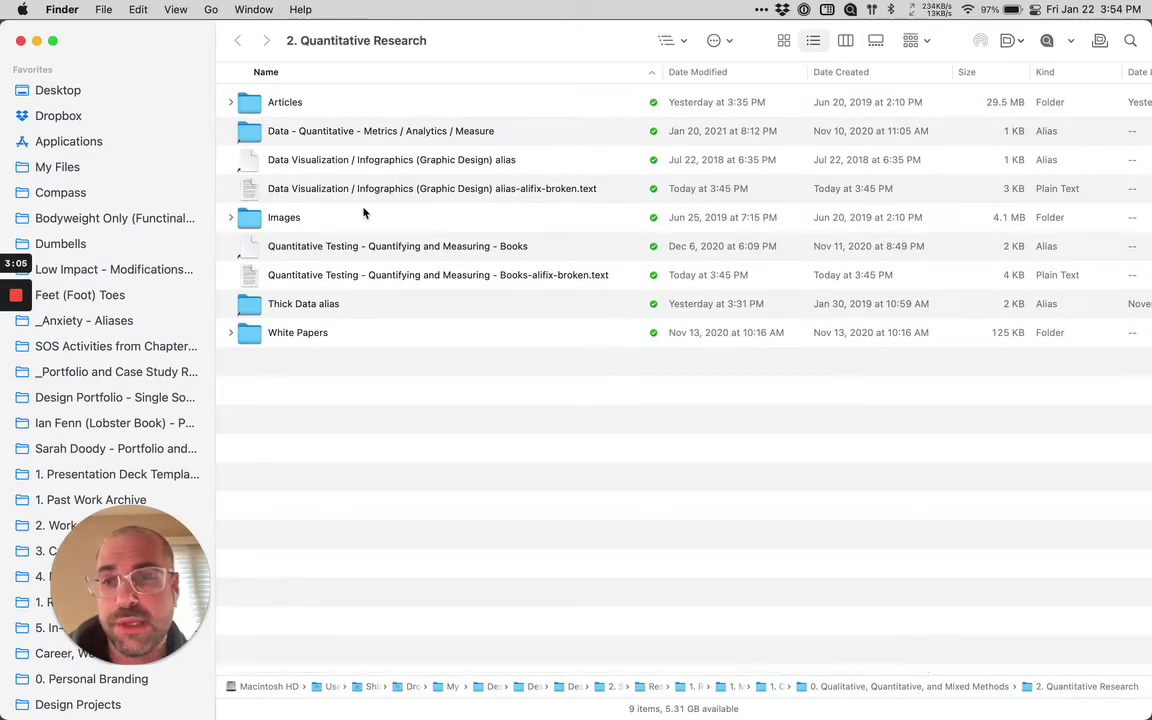
{"action": "scroll", "coordinate": [127, 350], "scroll_direction": "down", "scroll_amount": 10}
{"action": "scroll", "coordinate": [127, 350], "scroll_direction": "up", "scroll_amount": 10}
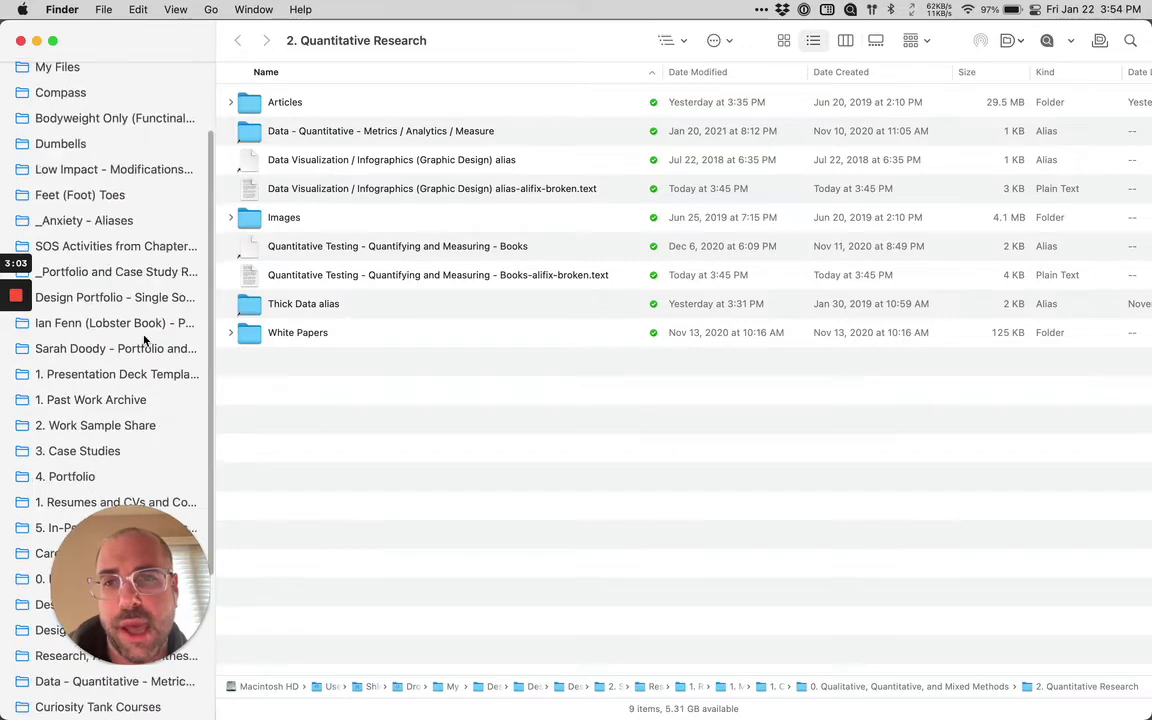
{"action": "left_click", "coordinate": [248, 160]}
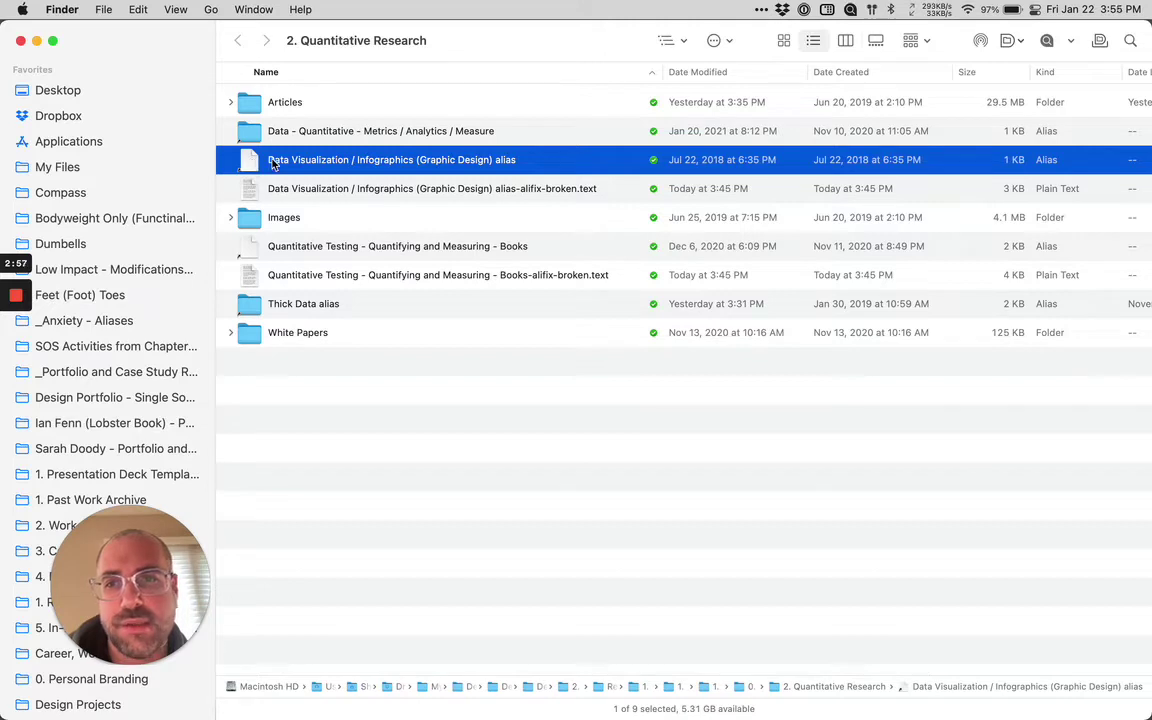
{"action": "left_click", "coordinate": [252, 138]}
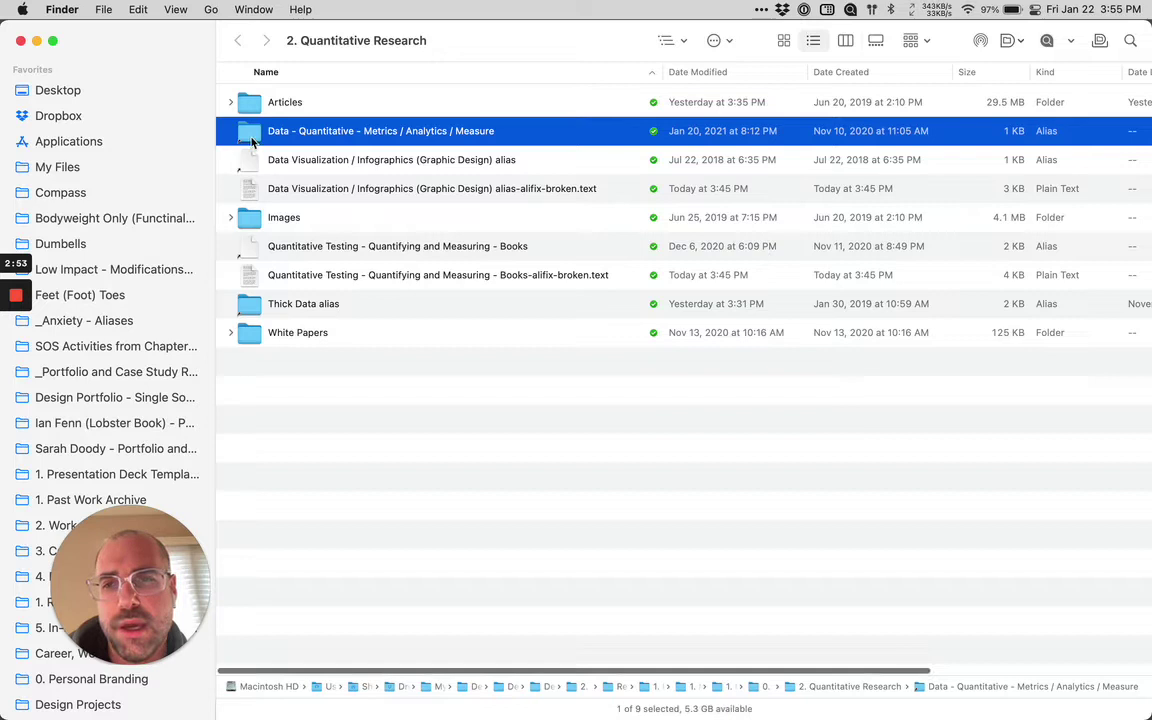
{"action": "left_click", "coordinate": [311, 166]}
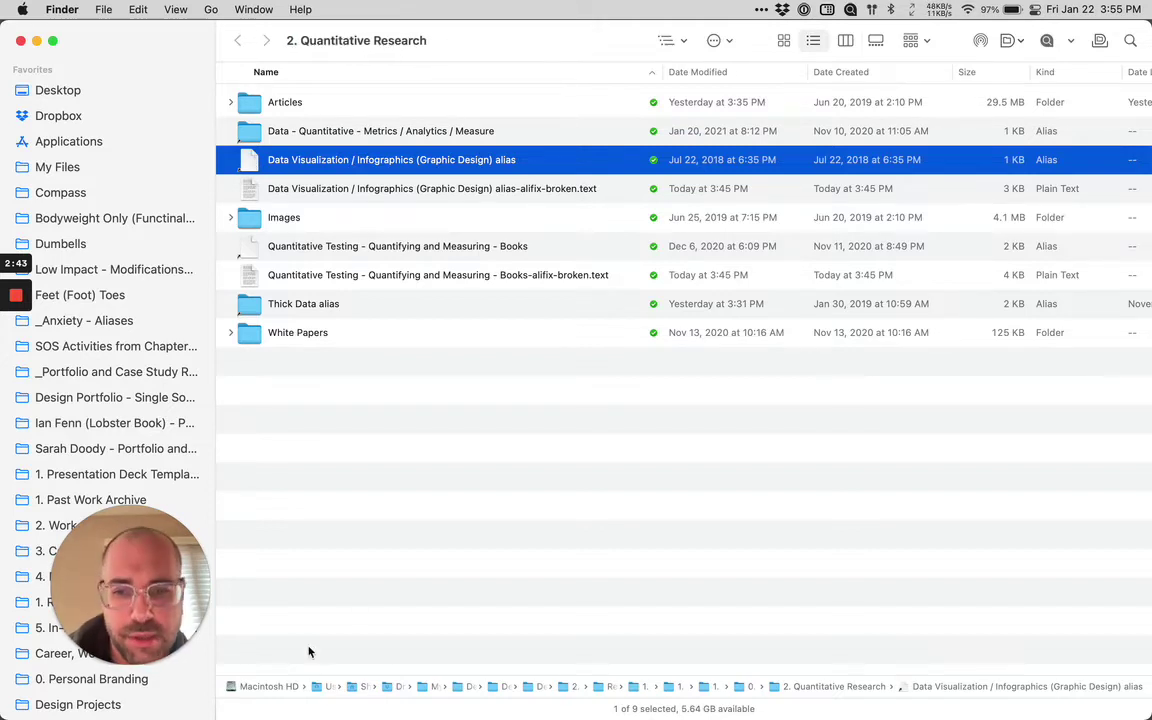
{"action": "double_click", "coordinate": [316, 162]}
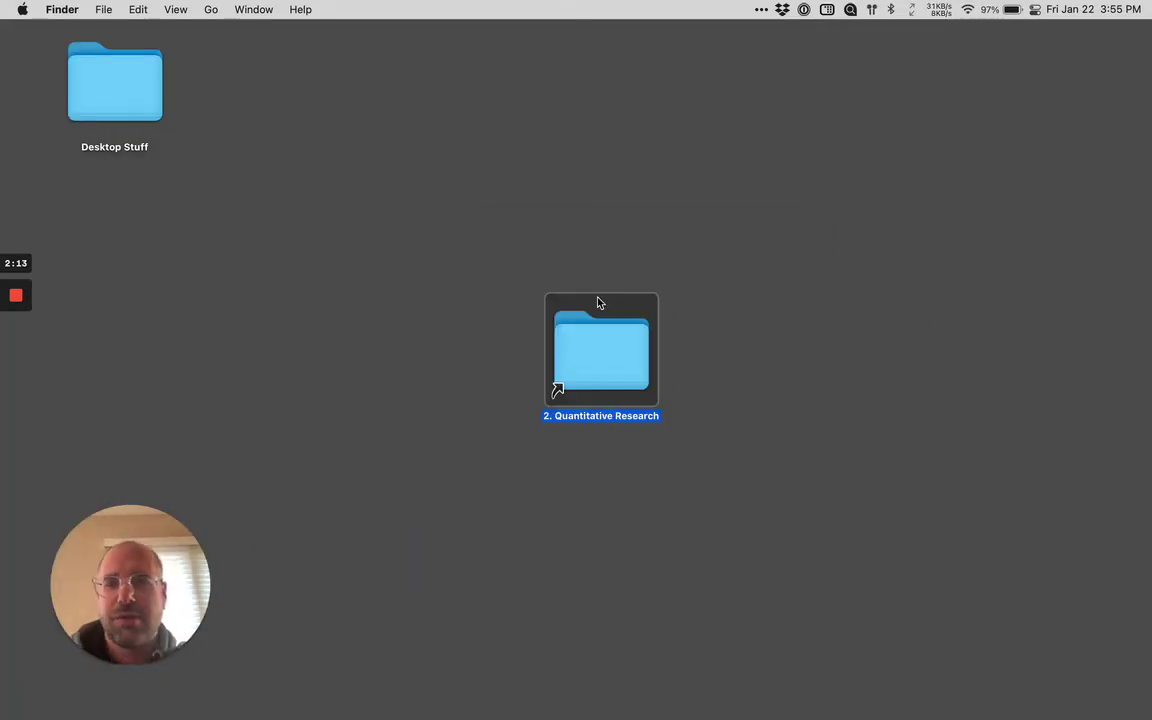
Reopen 2. Quantitative Research from the desktop and select the Data Visualization / Infographics (Graphic Design) alias.
{"action": "left_click", "coordinate": [699, 437]}
{"action": "left_click_drag", "start_coordinate": [625, 373], "coordinate": [572, 360]}
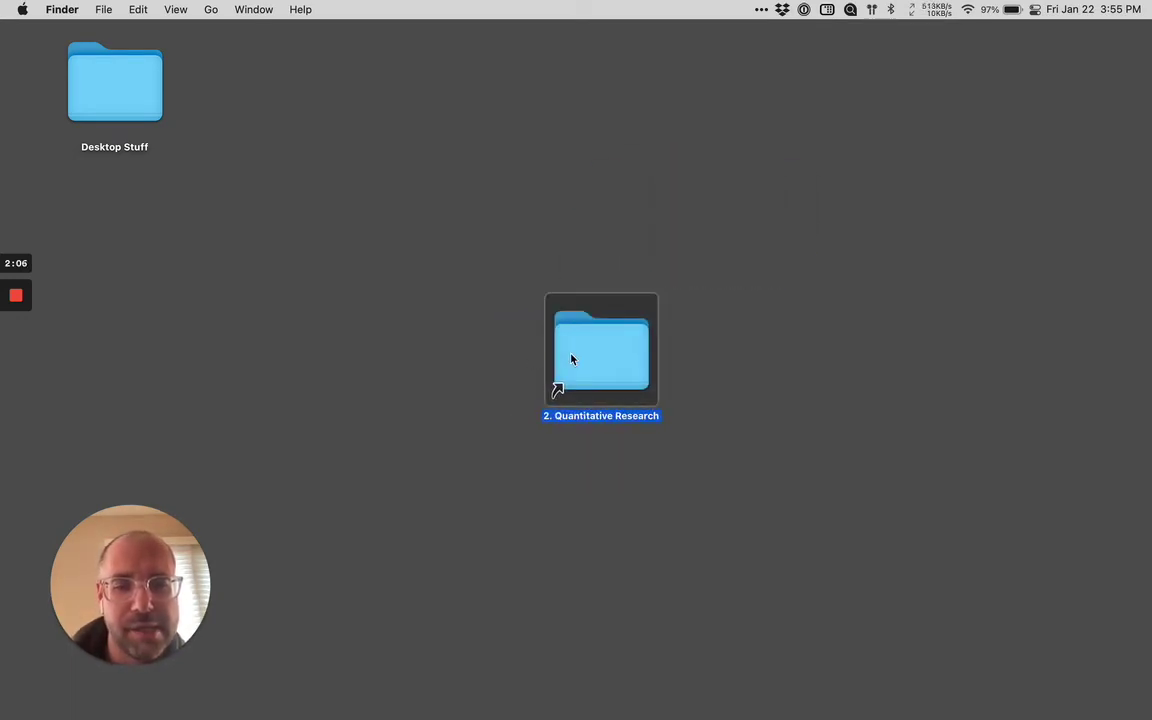
{"action": "double_click", "coordinate": [572, 360]}
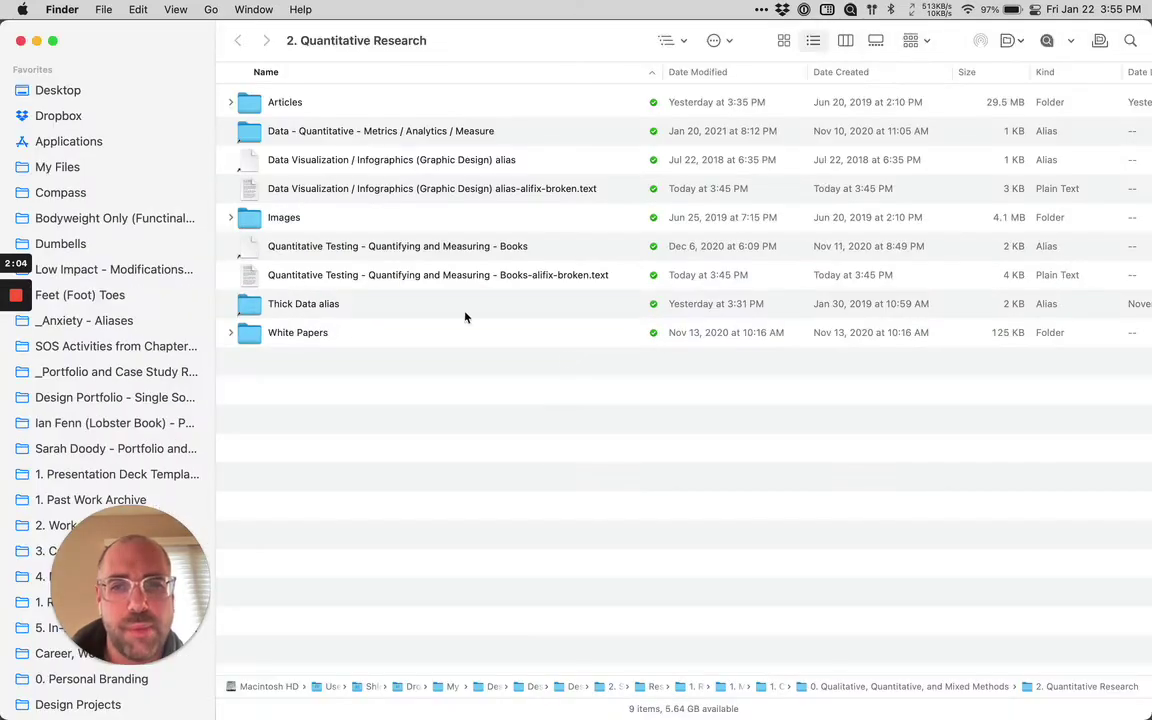
{"action": "left_click", "coordinate": [286, 162]}
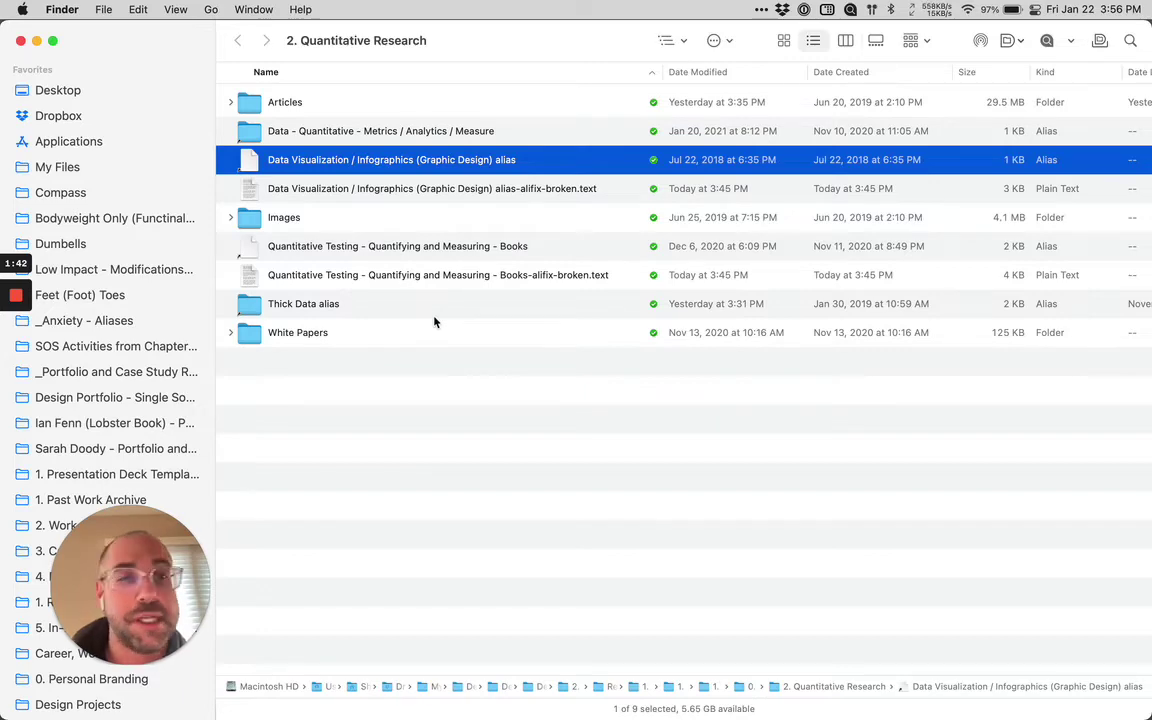
Show the contents of the Mo Portable Backup drive and eject the drive.
{"action": "scroll", "coordinate": [150, 370], "scroll_direction": "down", "scroll_amount": 6}
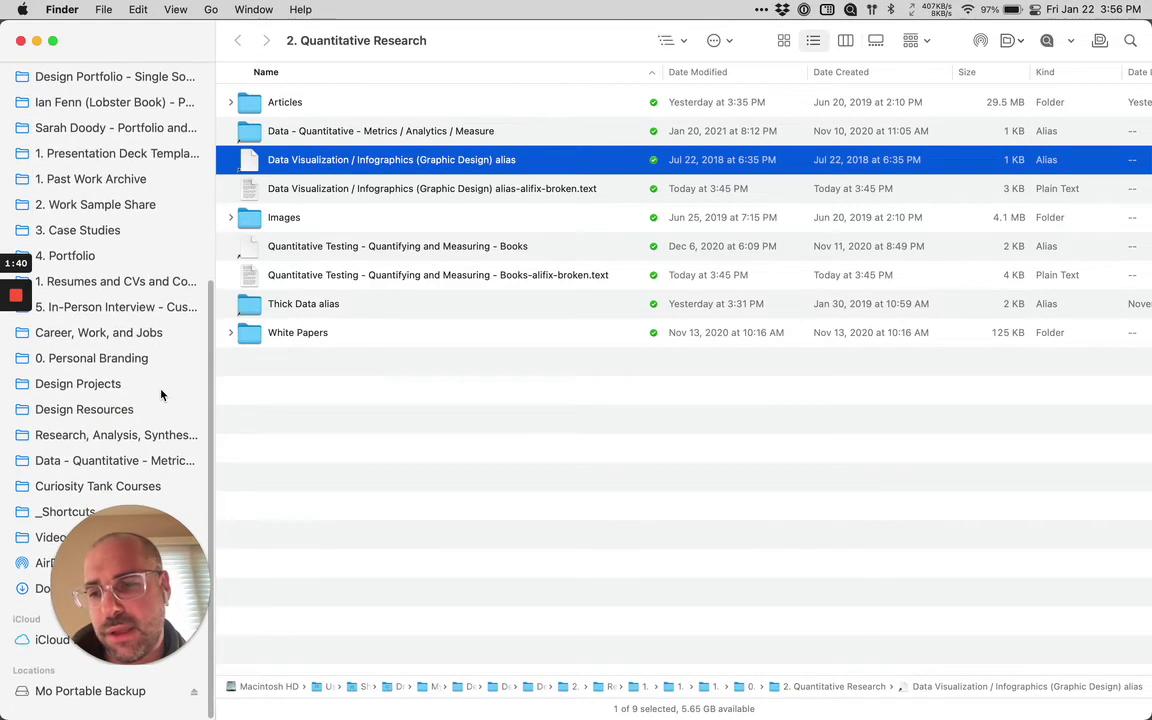
{"action": "left_click", "coordinate": [68, 703]}
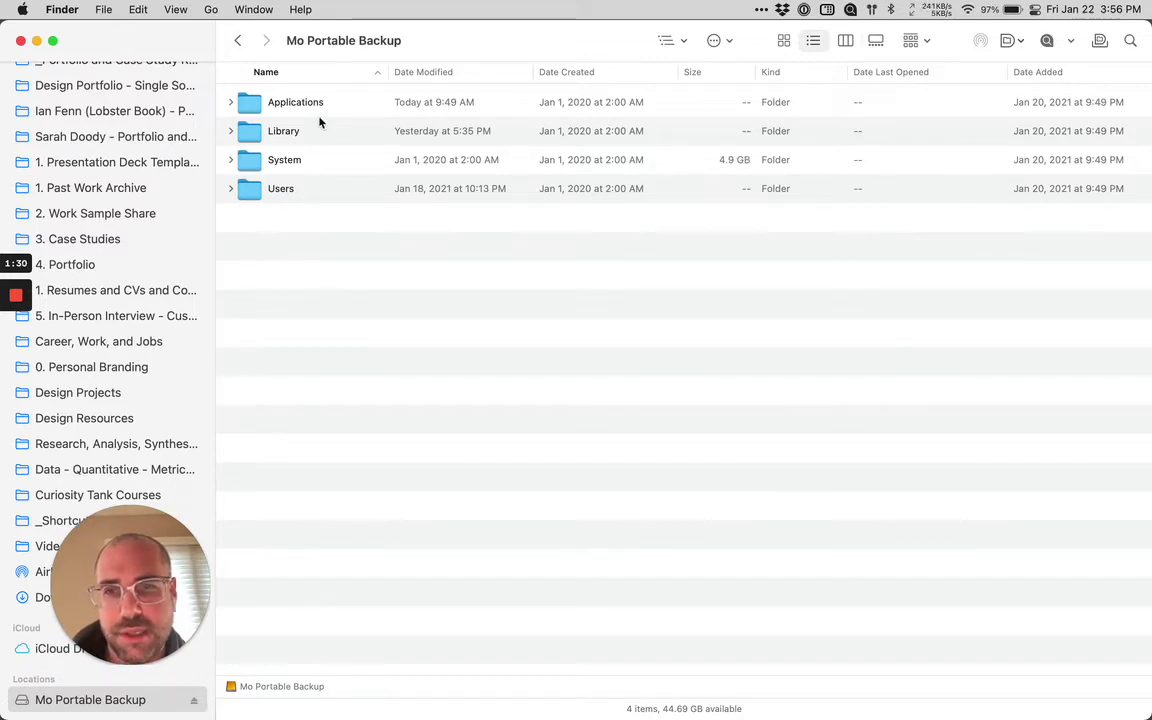
{"action": "left_click", "coordinate": [194, 703]}
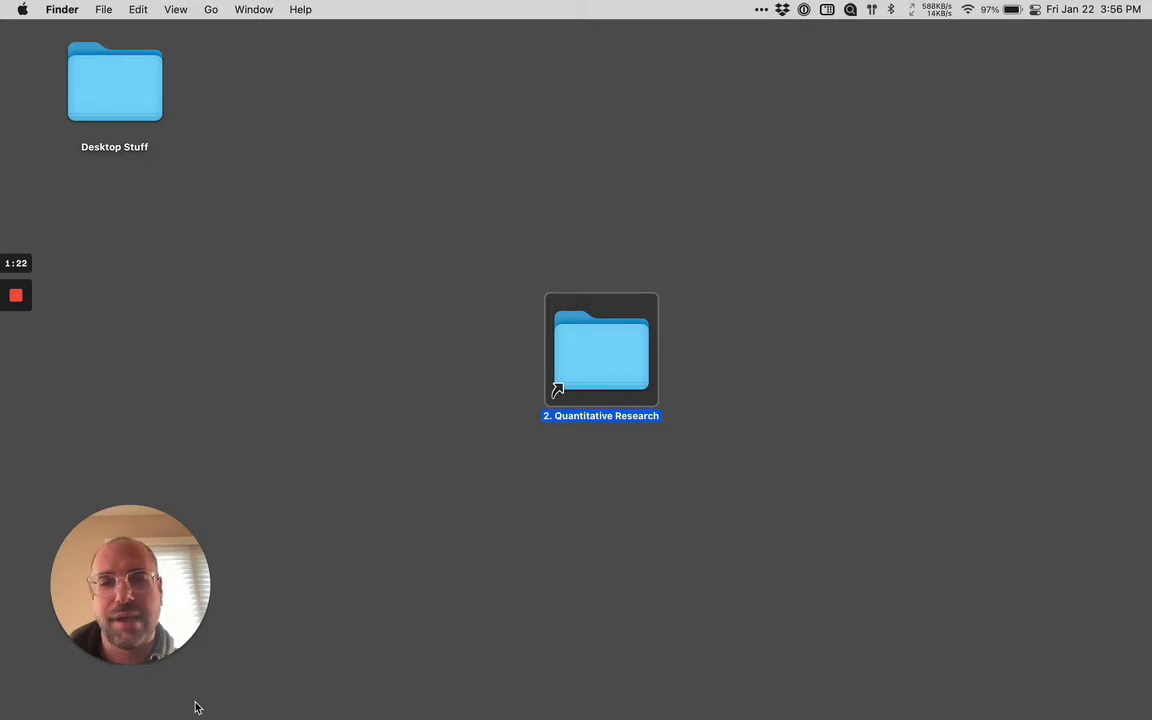
Open a new file browser window on the home folder and check the locations in its sidebar.
{"action": "mouse_move", "coordinate": [292, 700]}
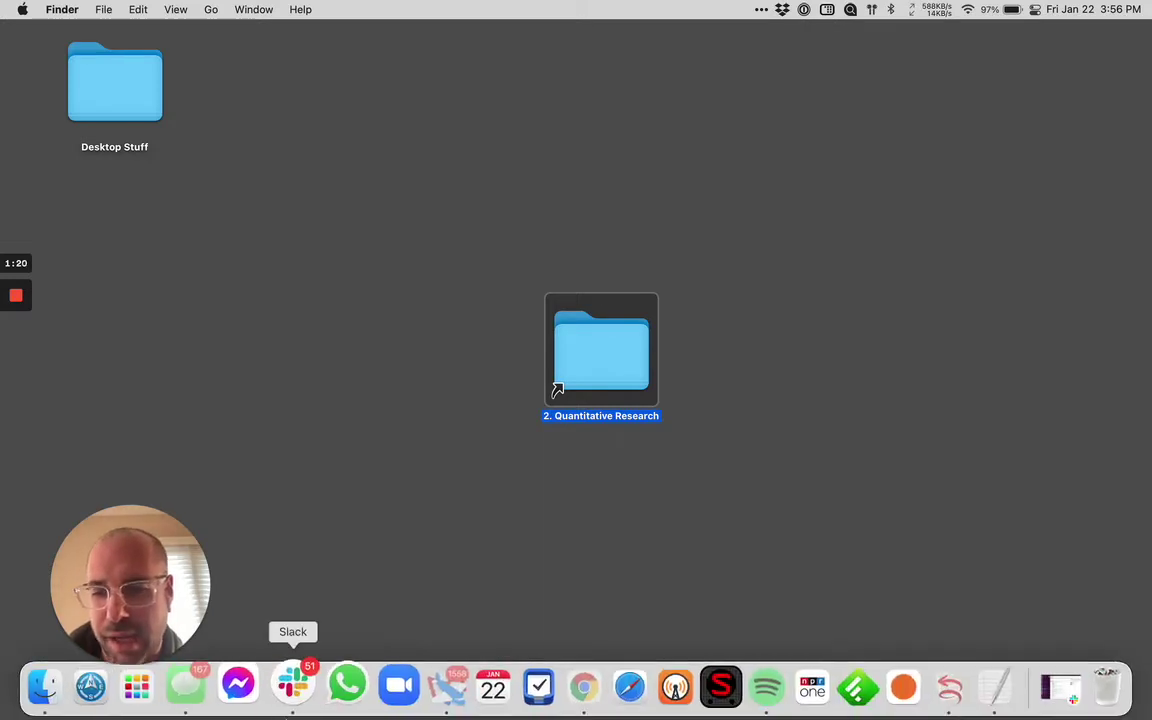
{"action": "left_click", "coordinate": [42, 686]}
{"action": "scroll", "coordinate": [142, 396], "scroll_direction": "down", "scroll_amount": 10}
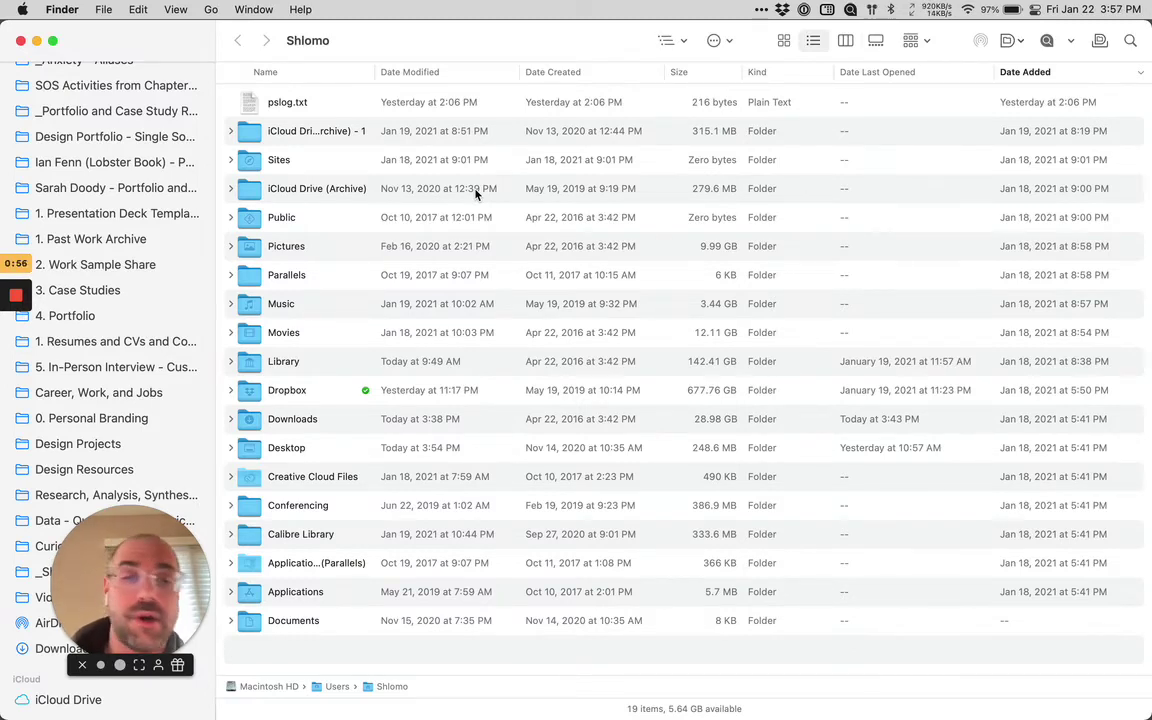
{"action": "mouse_move", "coordinate": [208, 702]}
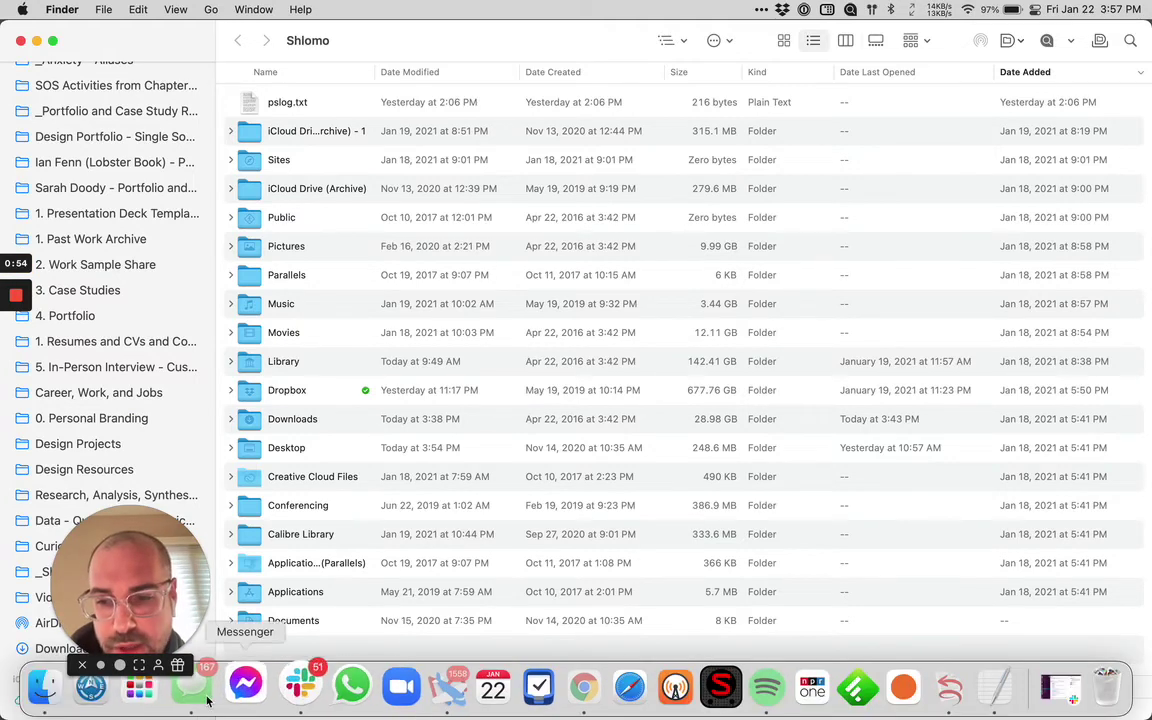
Switch to Path Finder, postpone its purchase, enlarge the window and look through the Desktop Stuff folder.
{"action": "left_click", "coordinate": [114, 699]}
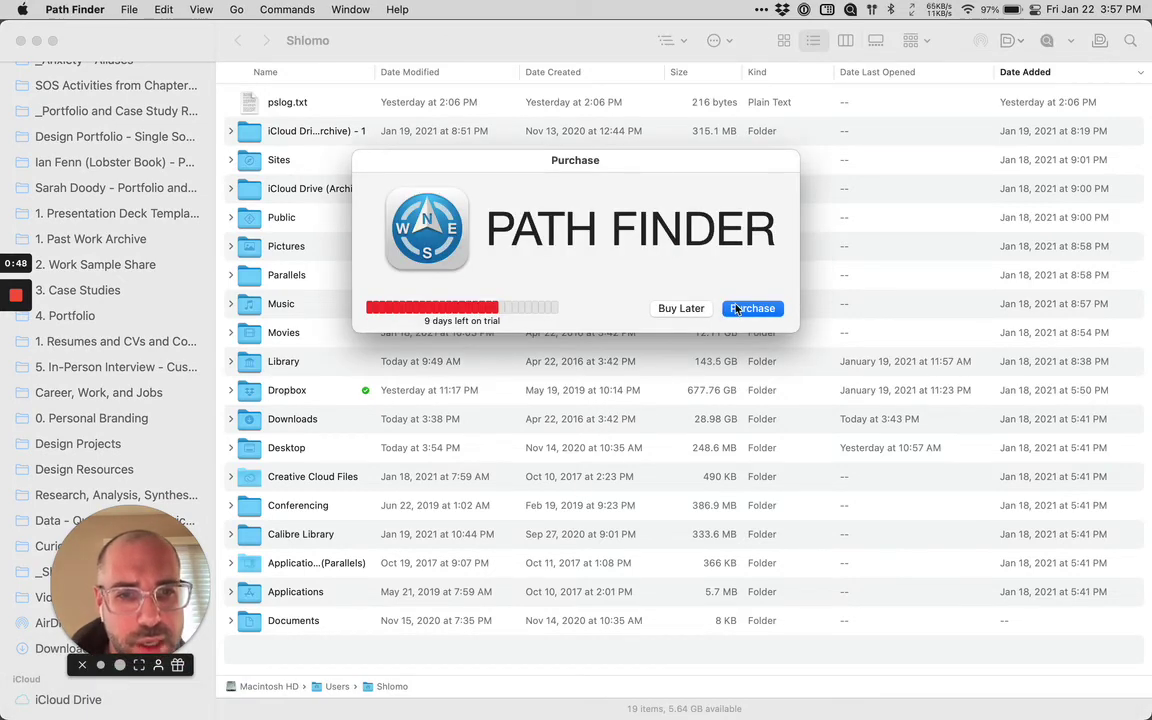
{"action": "left_click", "coordinate": [694, 309]}
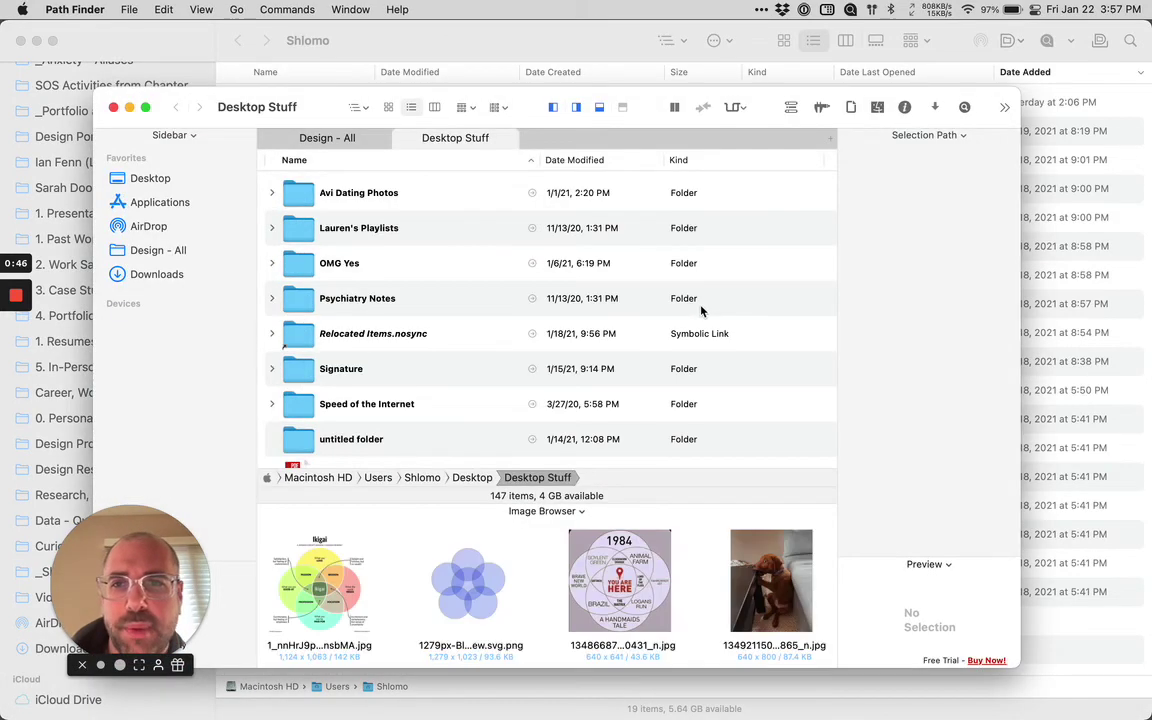
{"action": "double_click", "coordinate": [322, 107]}
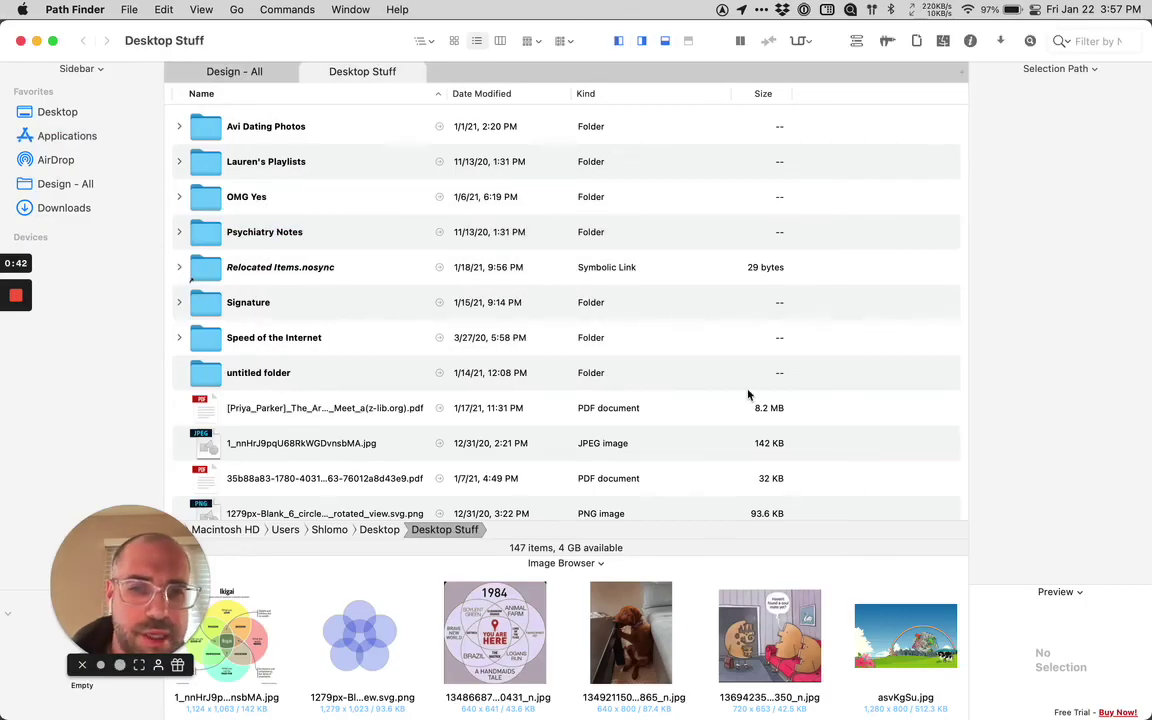
{"action": "scroll", "coordinate": [280, 385], "scroll_direction": "down", "scroll_amount": 10}
{"action": "scroll", "coordinate": [317, 246], "scroll_direction": "down", "scroll_amount": 15}
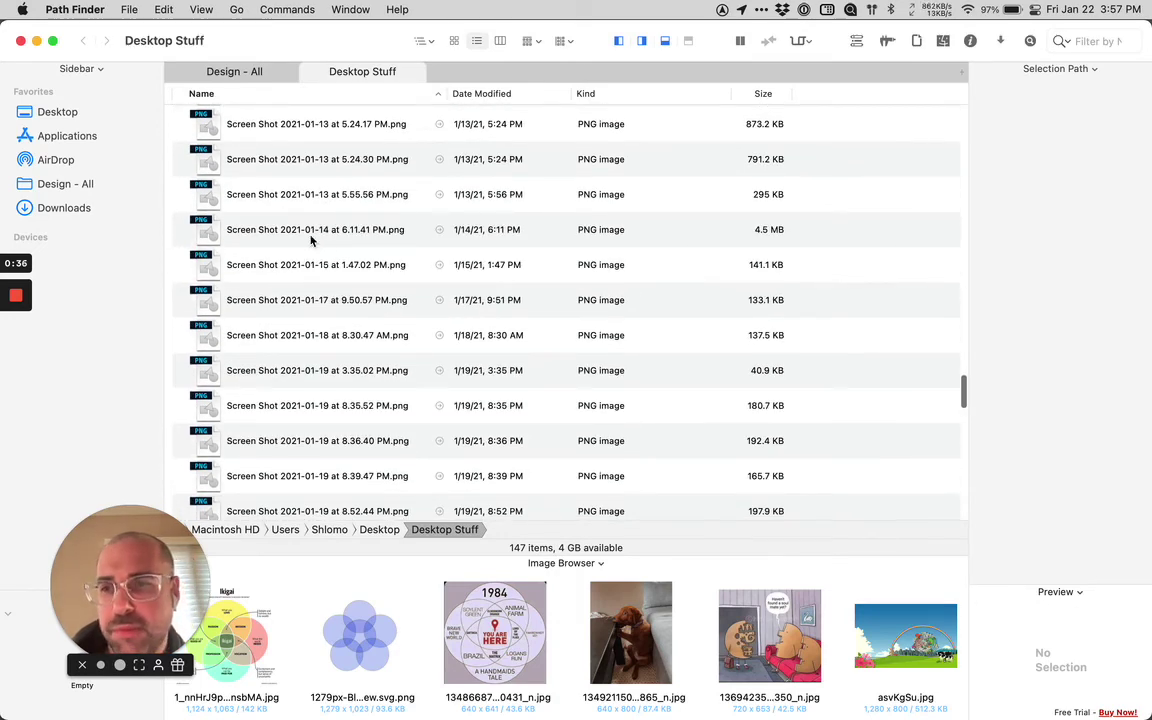
Show the version information for Path Finder and close it again.
{"action": "left_click", "coordinate": [76, 10]}
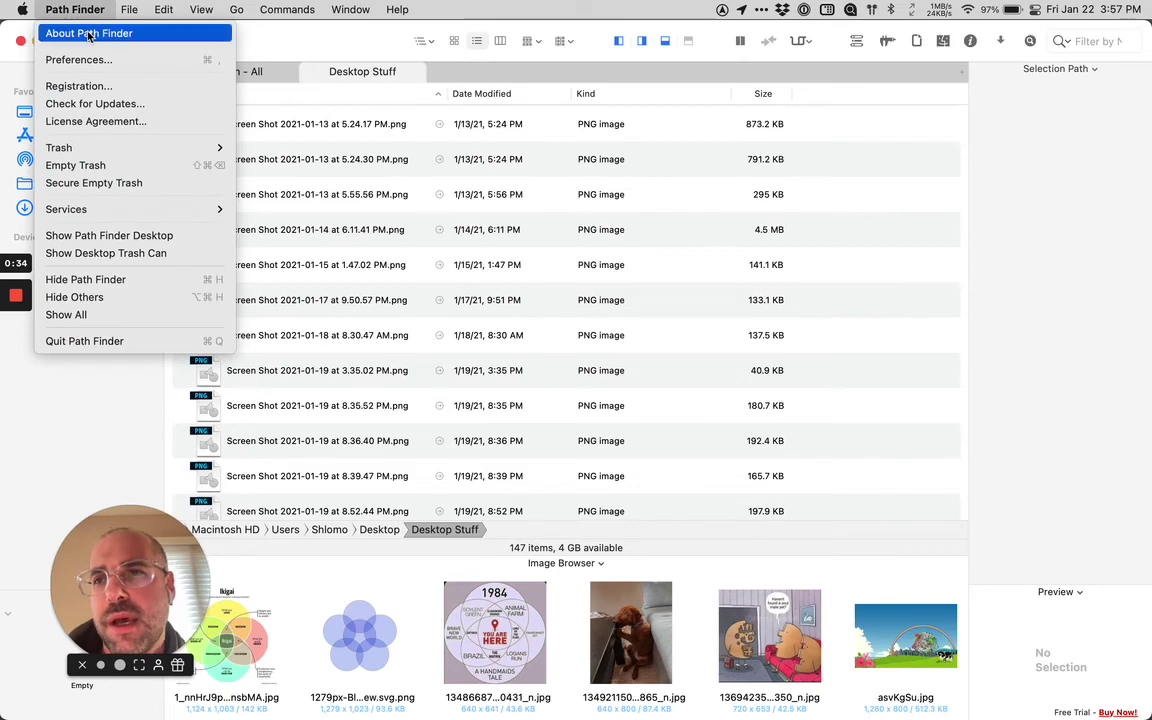
{"action": "left_click", "coordinate": [89, 34]}
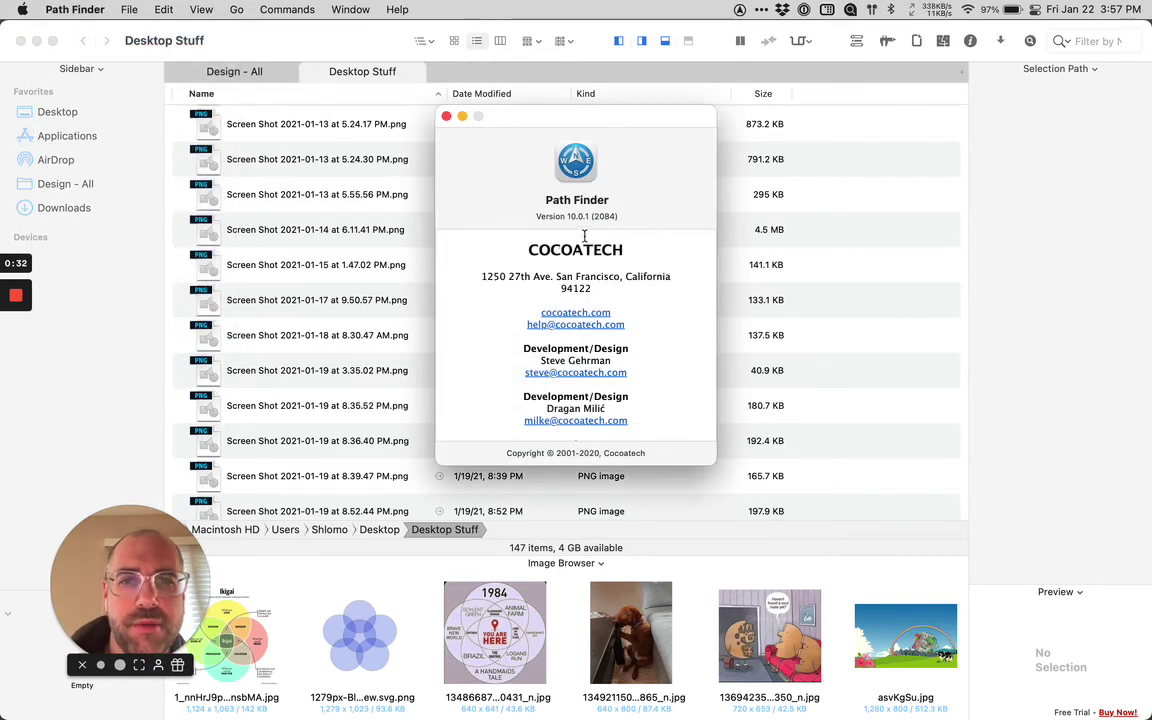
{"action": "left_click", "coordinate": [446, 116]}
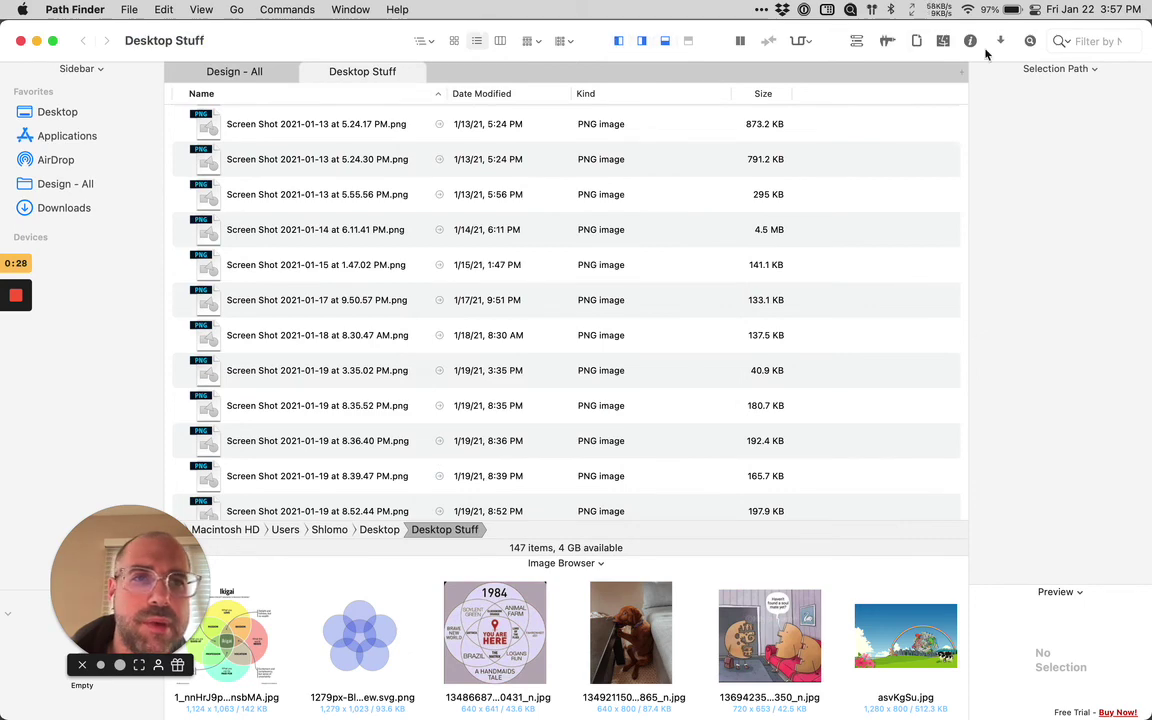
Hide the sidebar, the selection path and preview pane and the image browser, and close the Desktop Stuff tab.
{"action": "left_click", "coordinate": [618, 41]}
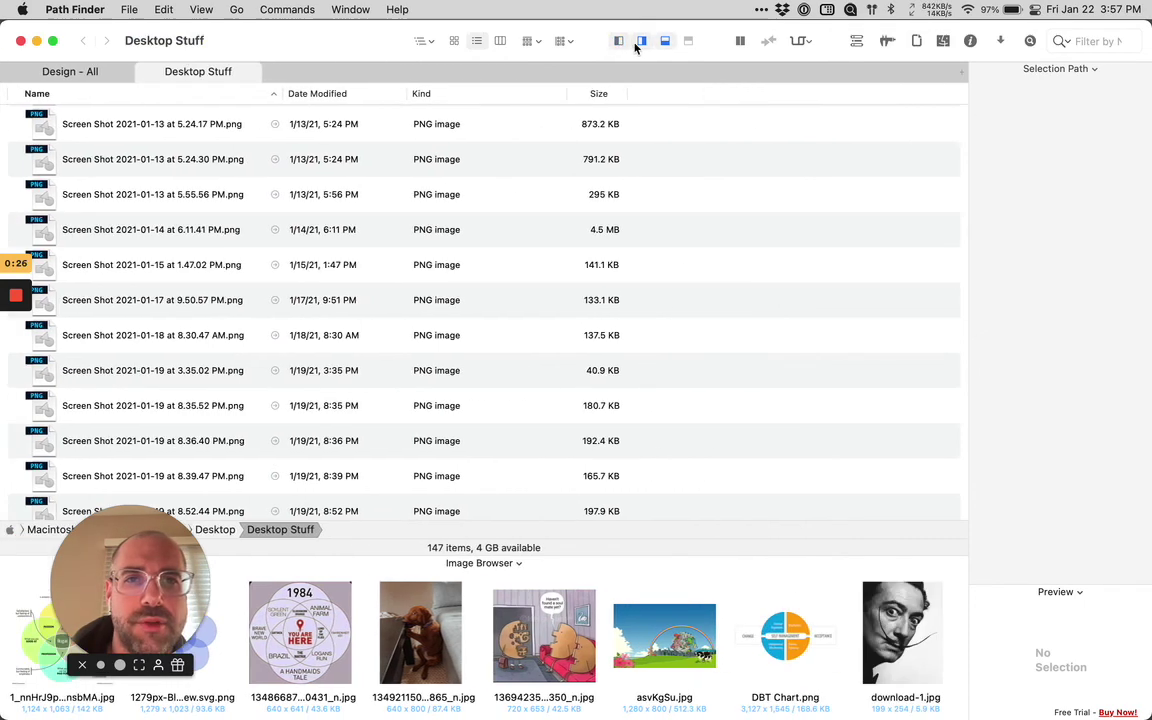
{"action": "left_click", "coordinate": [641, 42]}
{"action": "left_click", "coordinate": [664, 43]}
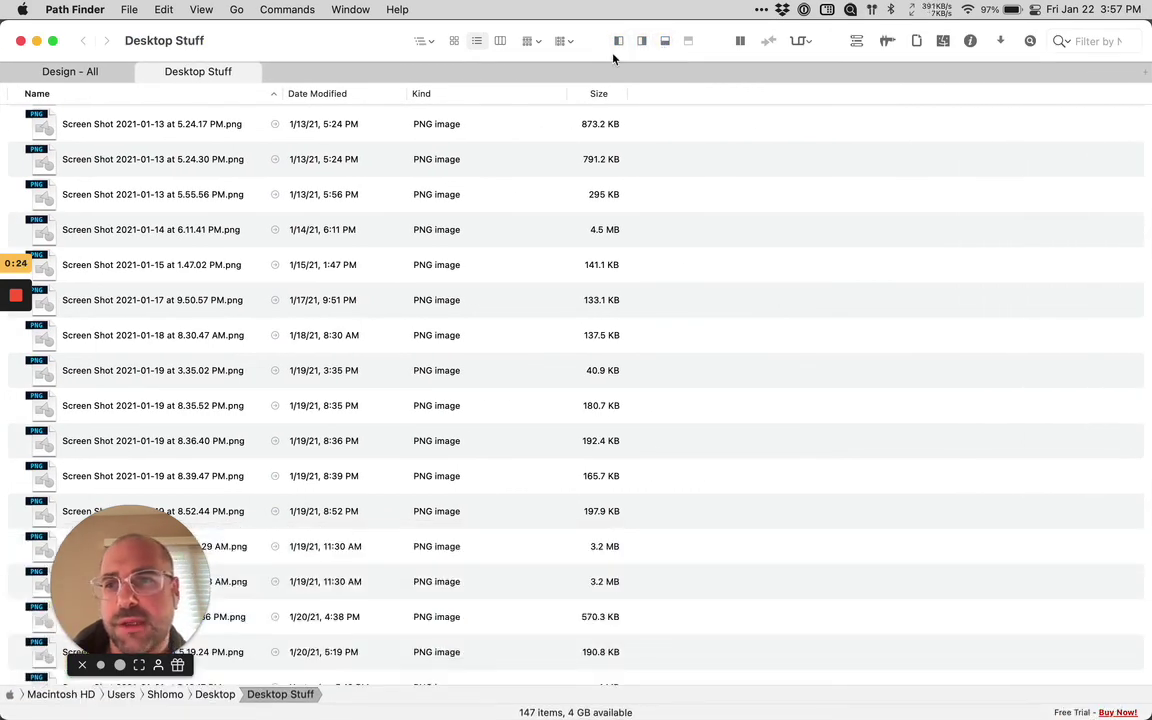
{"action": "scroll", "coordinate": [331, 283], "scroll_direction": "down", "scroll_amount": 10}
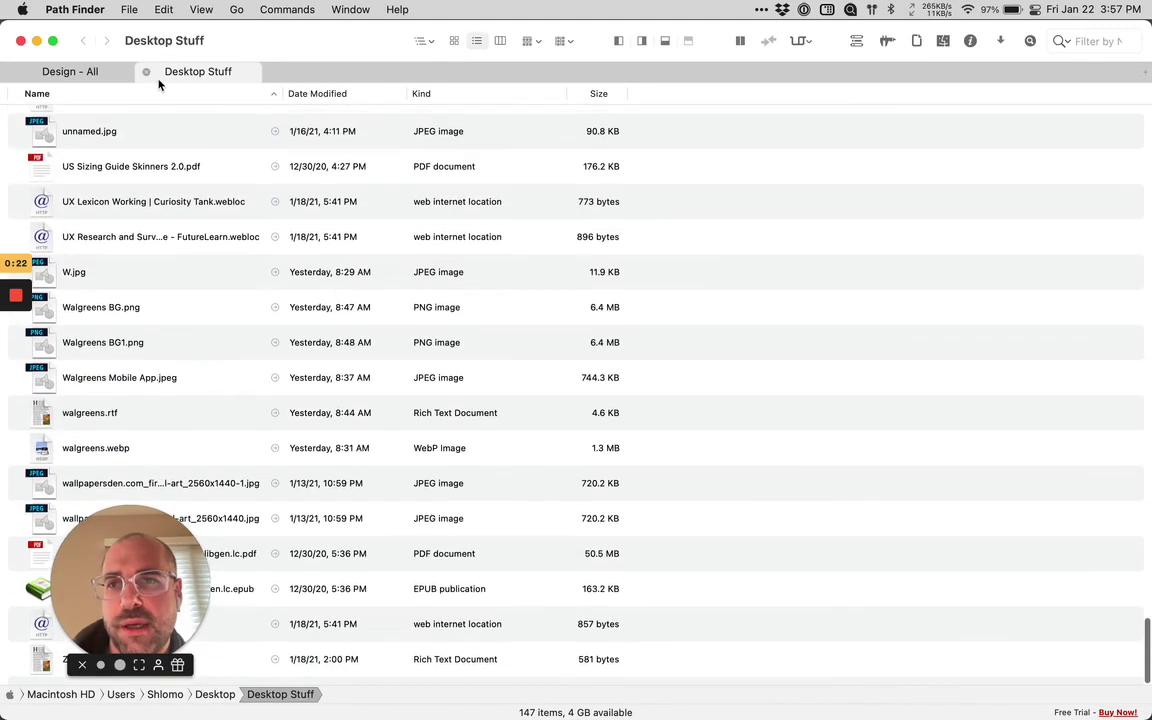
{"action": "left_click", "coordinate": [141, 72]}
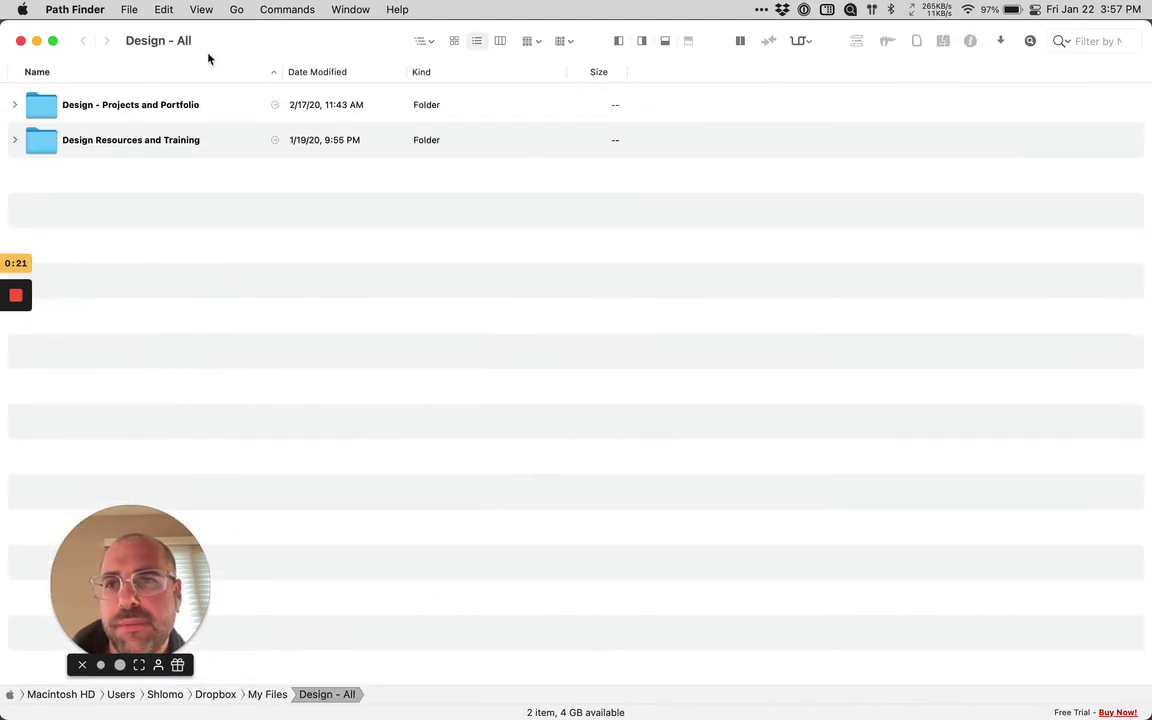
Quit Path Finder and close the Finder window showing the home folder.
{"action": "left_click", "coordinate": [82, 10]}
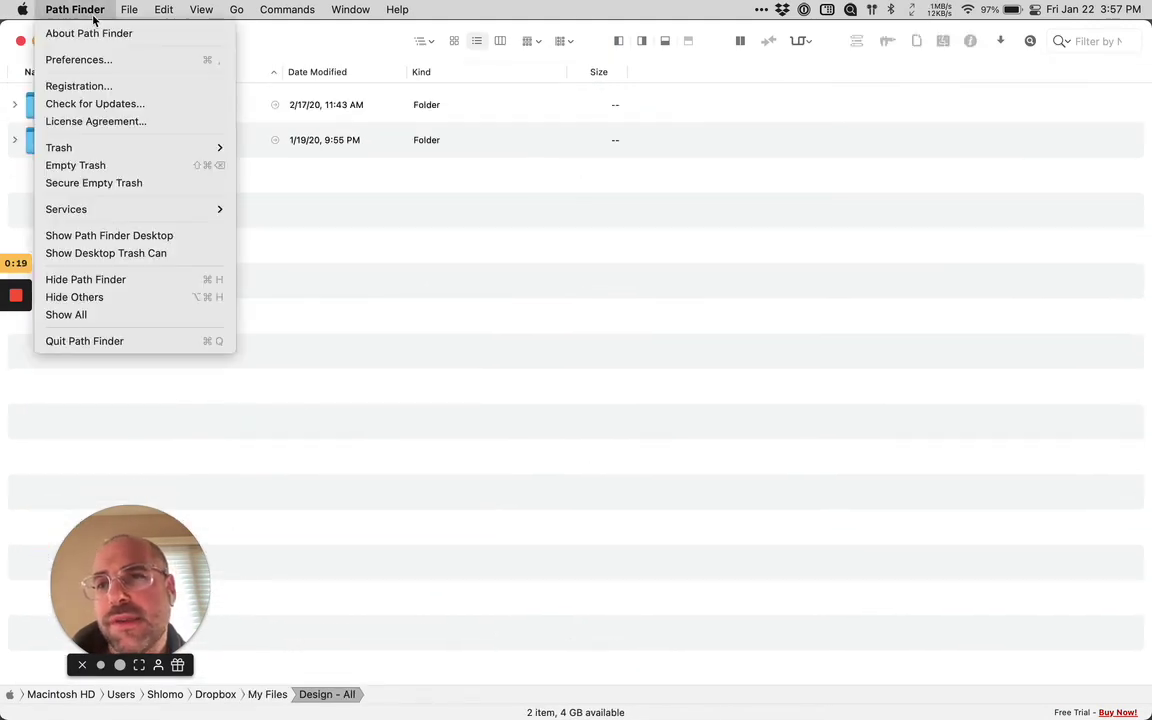
{"action": "left_click", "coordinate": [131, 341]}
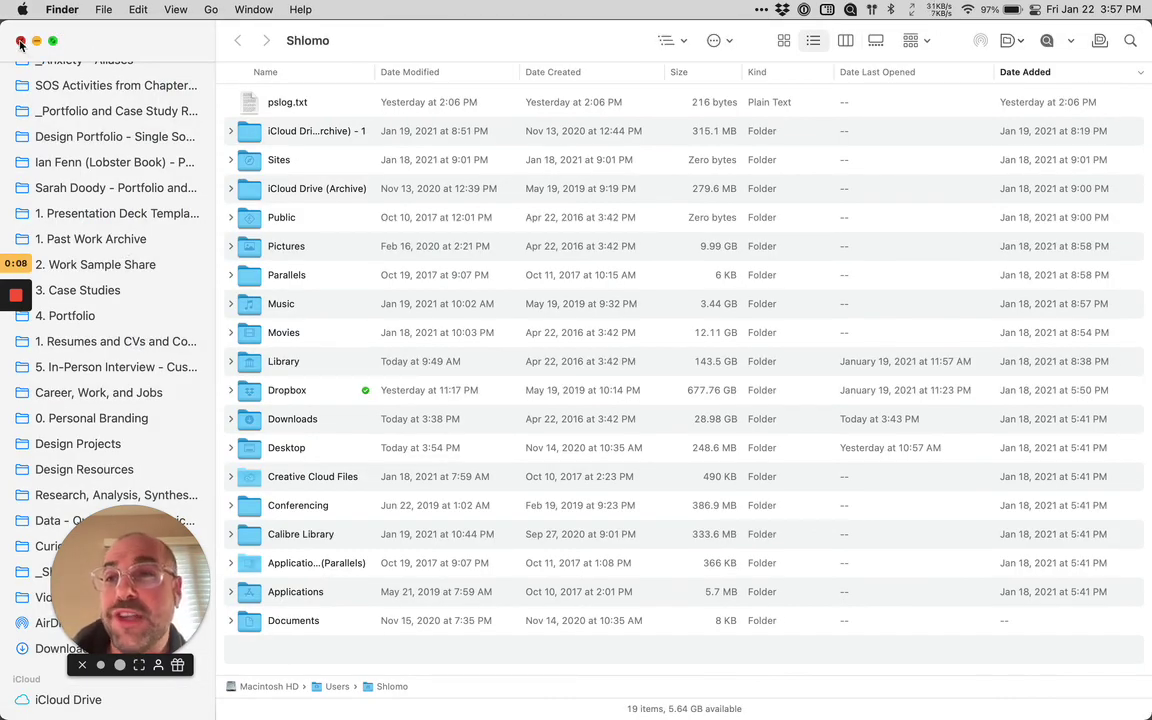
{"action": "left_click", "coordinate": [21, 41]}
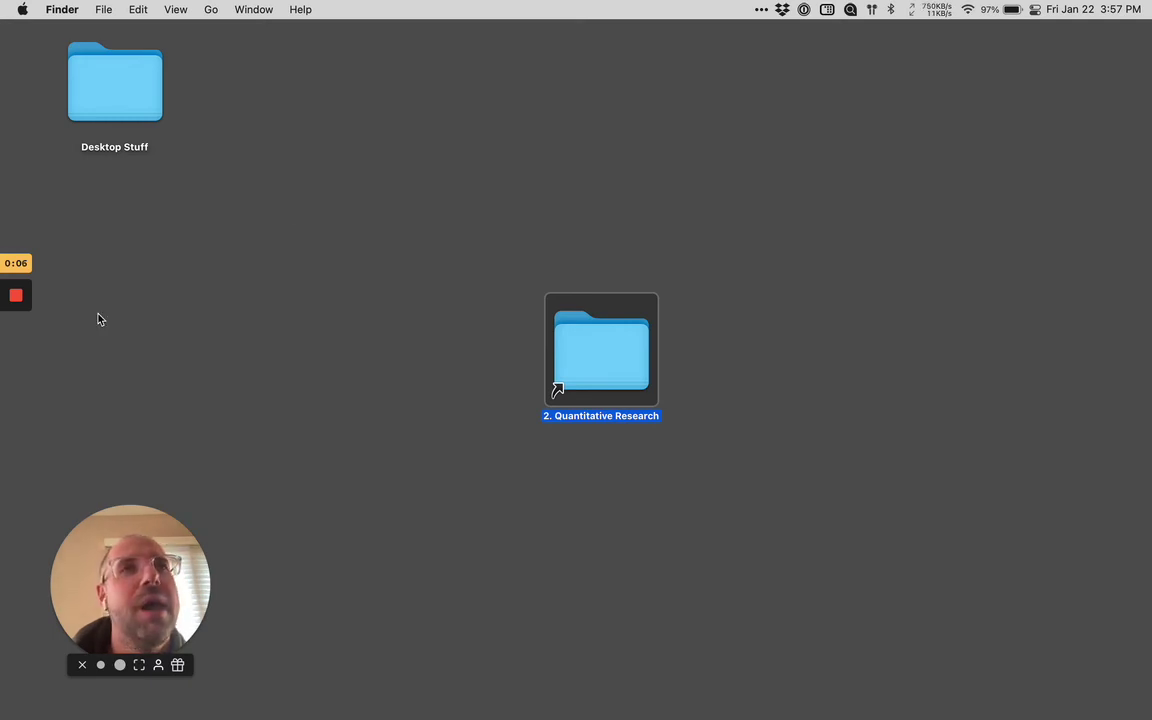